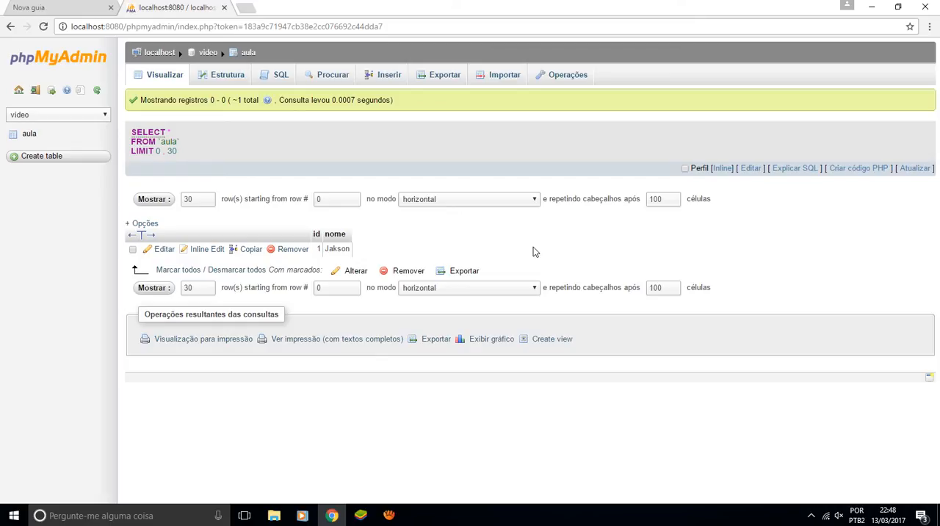
Review the structure of the aula table and insert a record with a person's surname in nome, leaving id empty
click(228, 74)
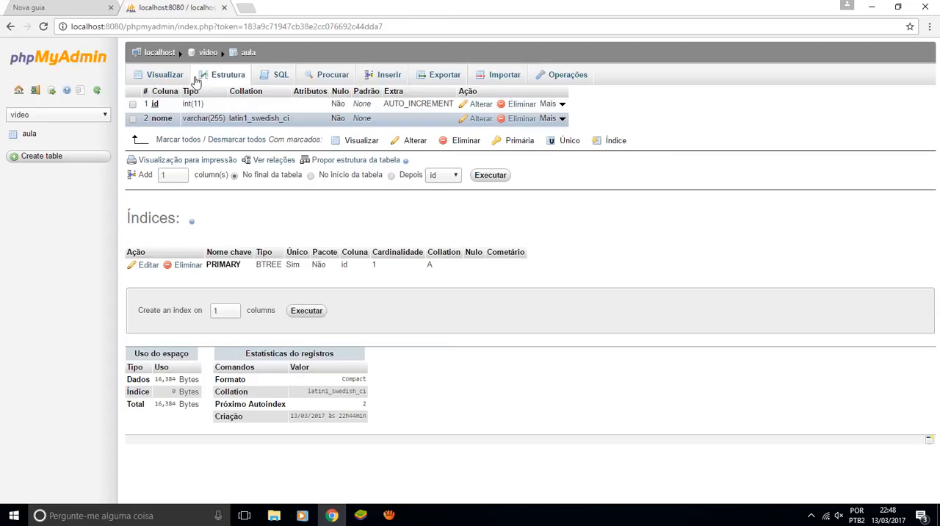
click(173, 76)
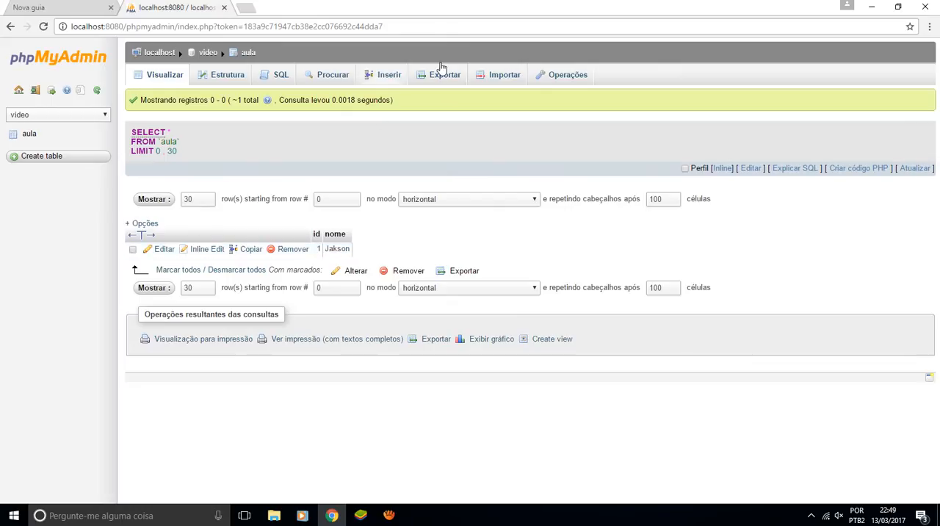
click(393, 76)
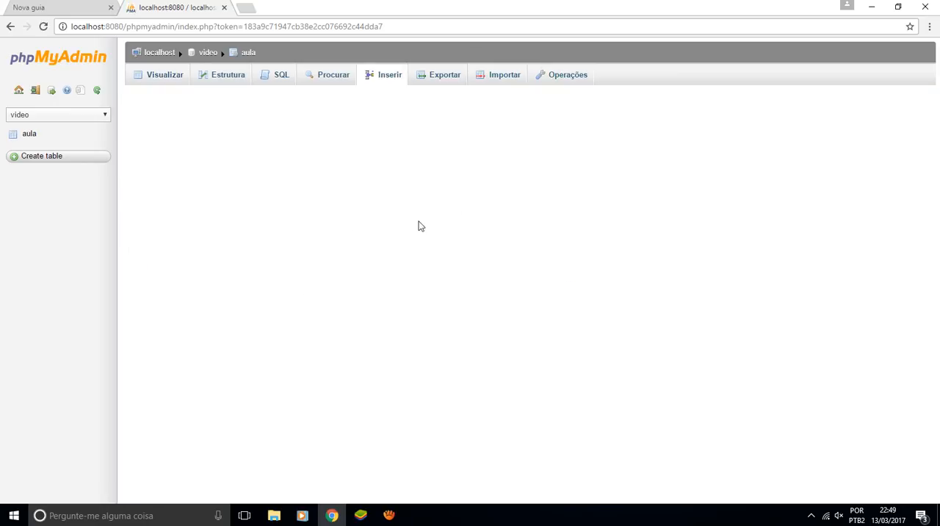
click(352, 139)
text(Fischer)
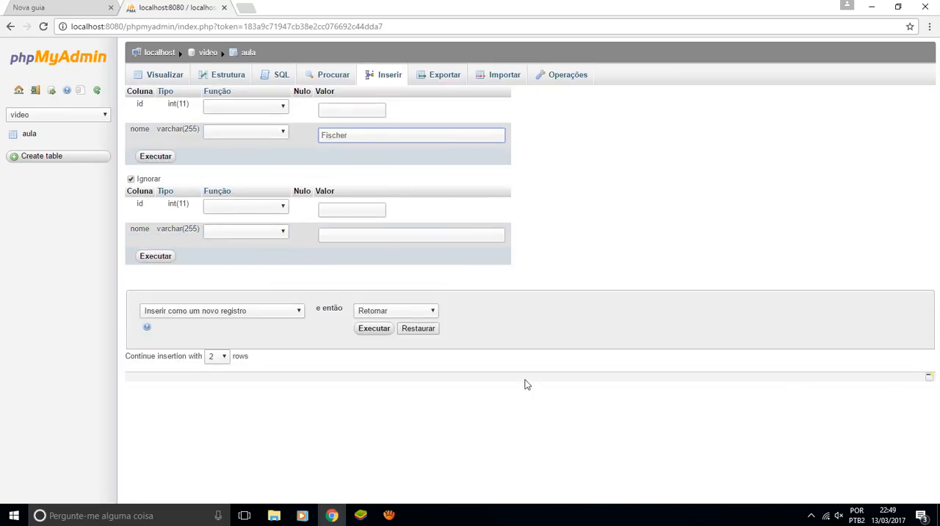
click(378, 332)
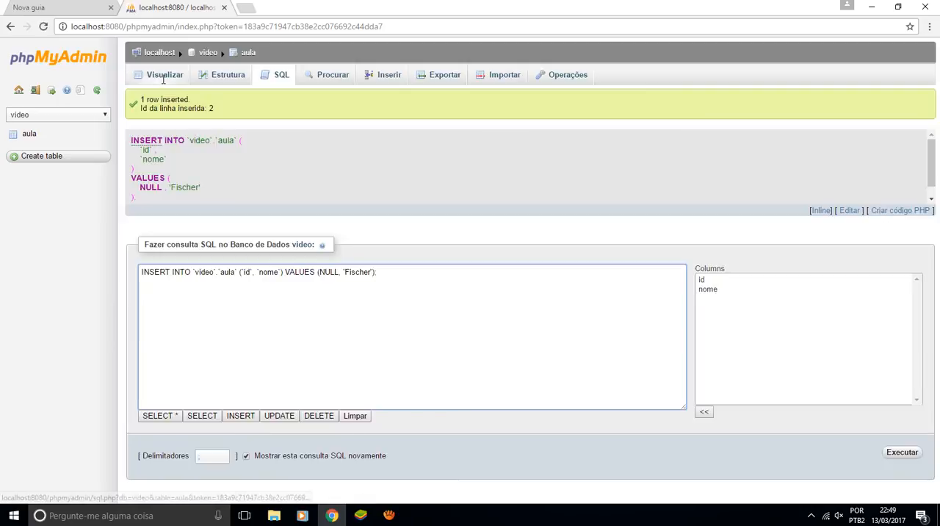
Delete the record with id 2 from the aula table and redisplay the table's records
click(163, 80)
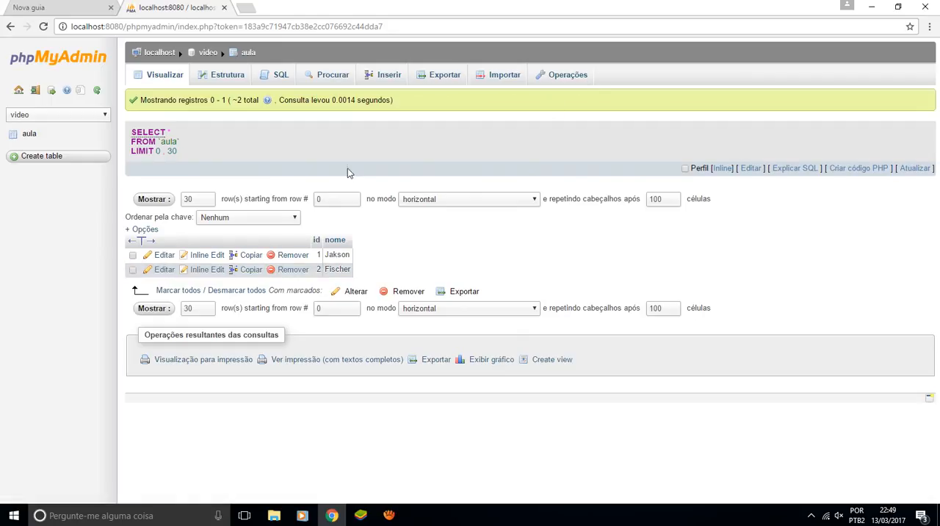
click(132, 269)
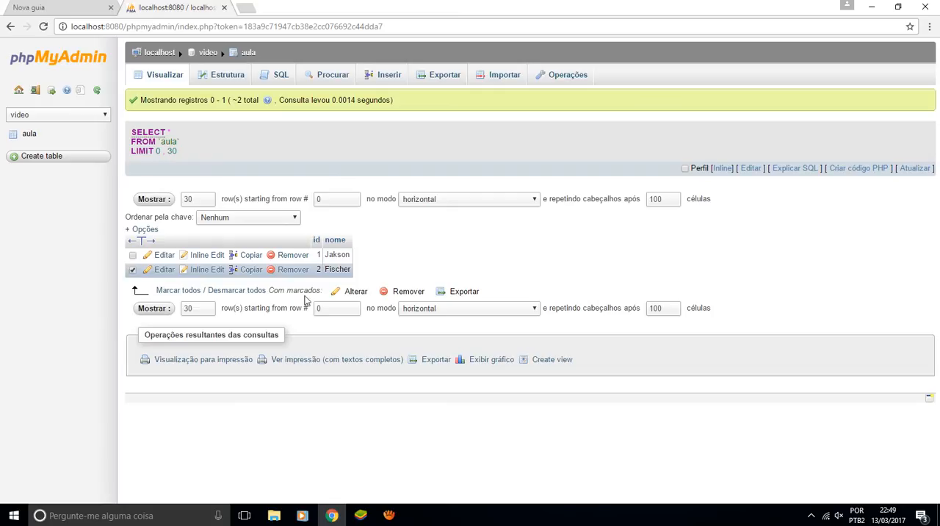
click(411, 292)
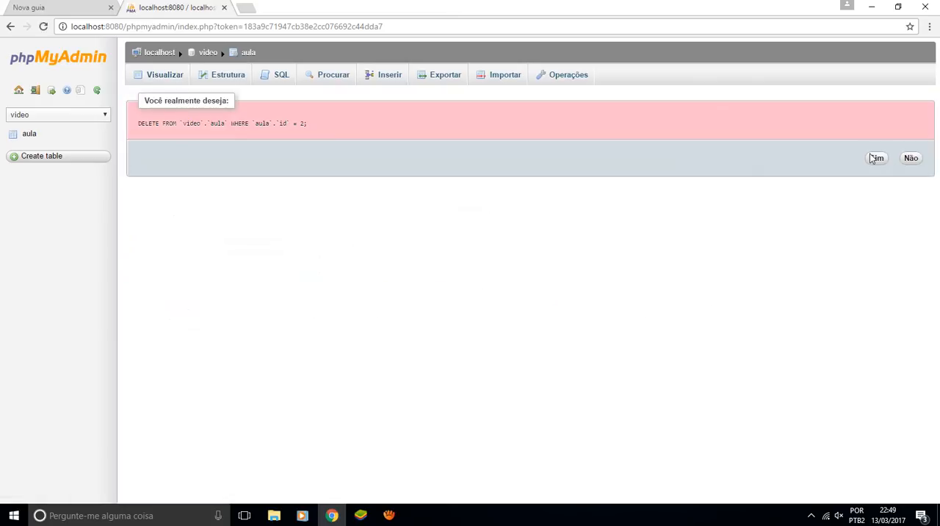
click(872, 157)
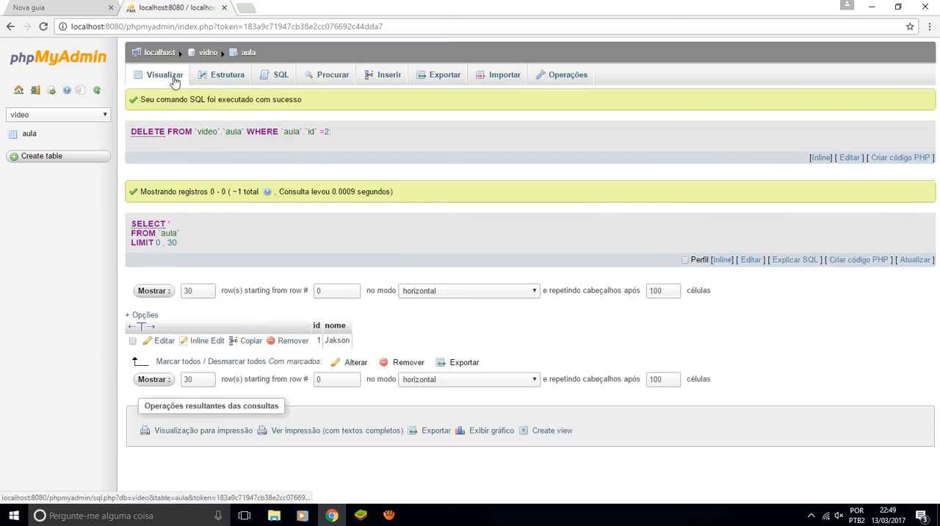
click(175, 83)
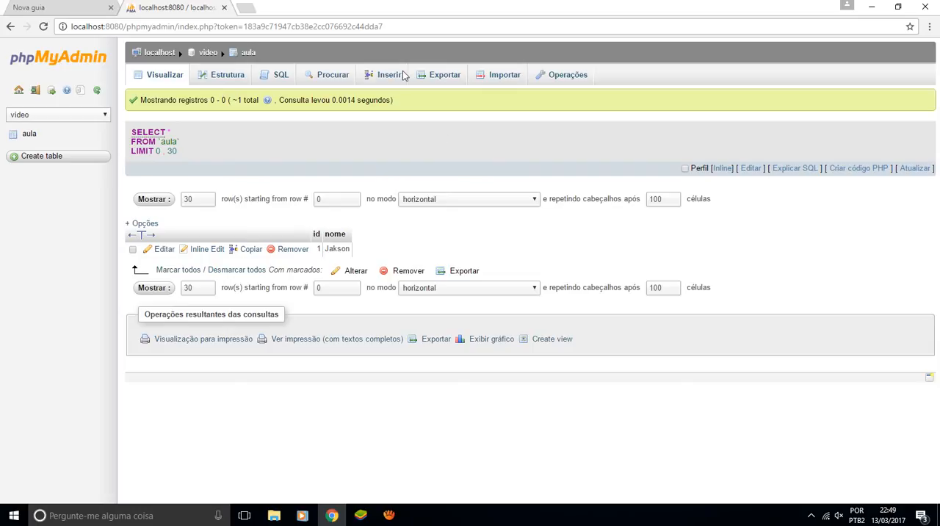
Insert the same surname into the aula table again as a new record, leaving id empty
click(382, 79)
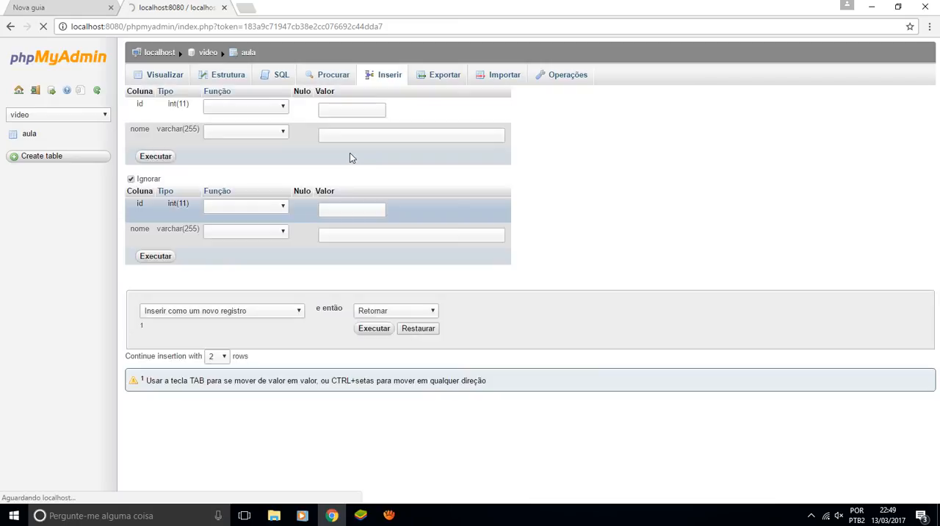
click(355, 139)
text(Fiscer)
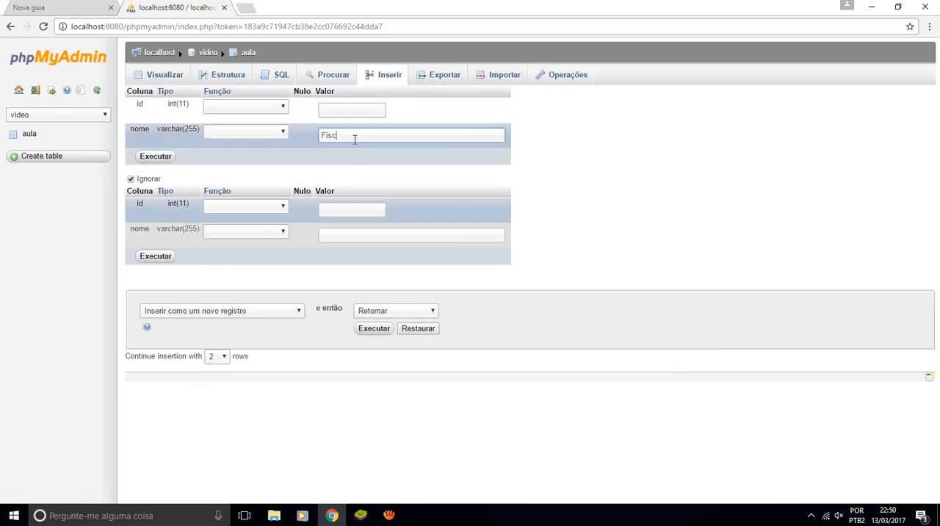
key(BackSpace)
text(her)
click(376, 329)
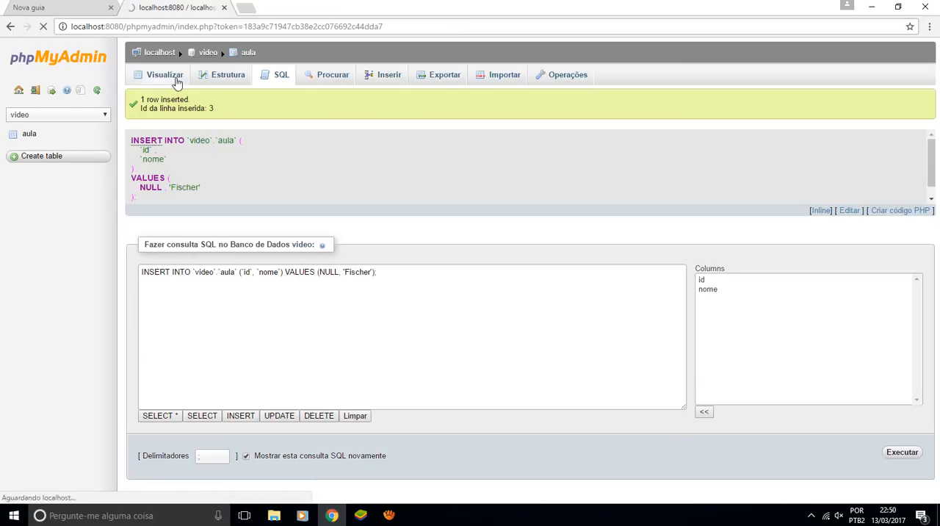
List the aula records and delete the row with id 3
click(177, 83)
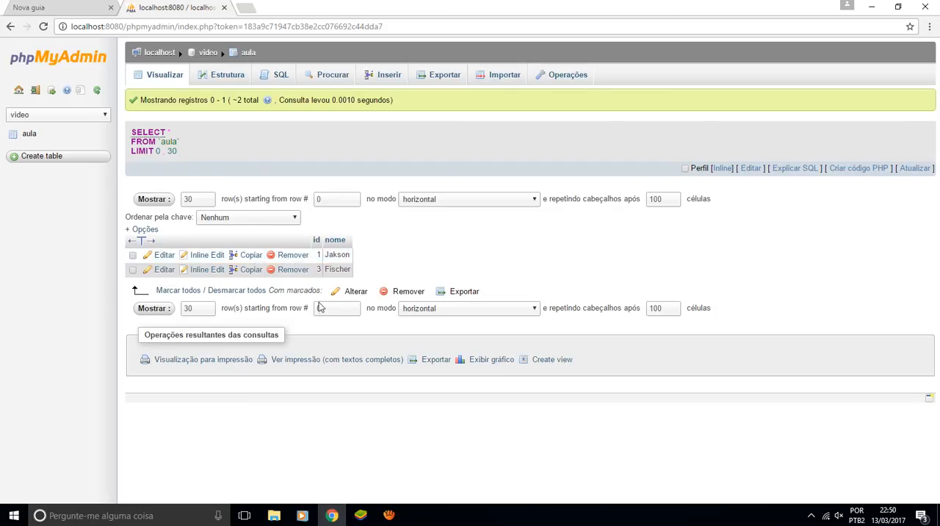
click(133, 270)
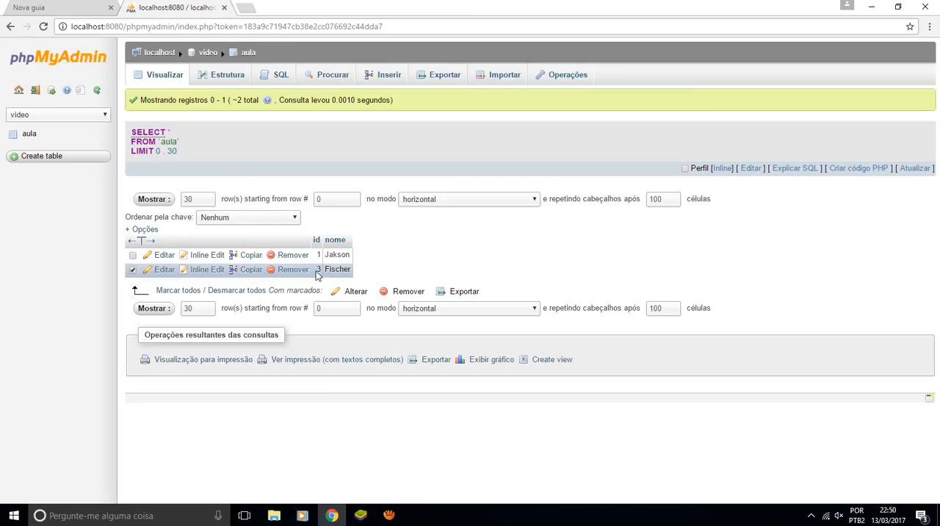
click(397, 291)
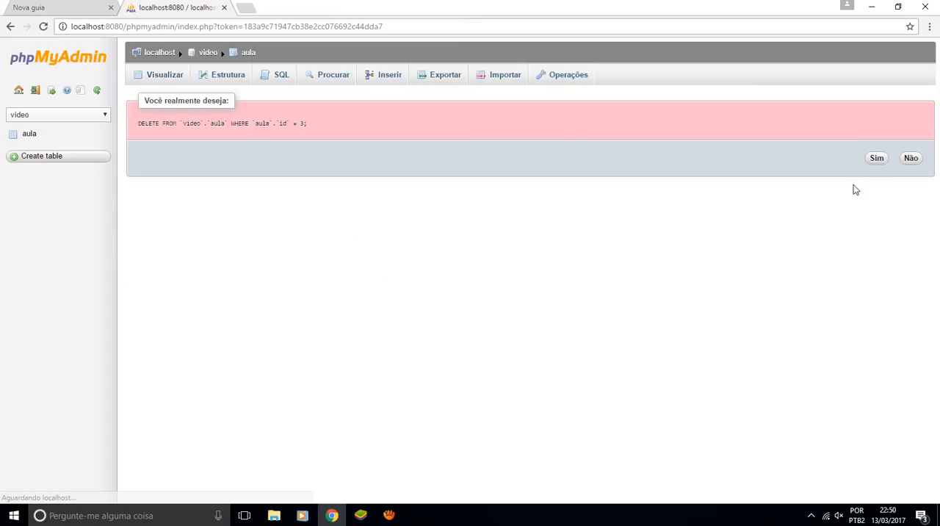
click(873, 160)
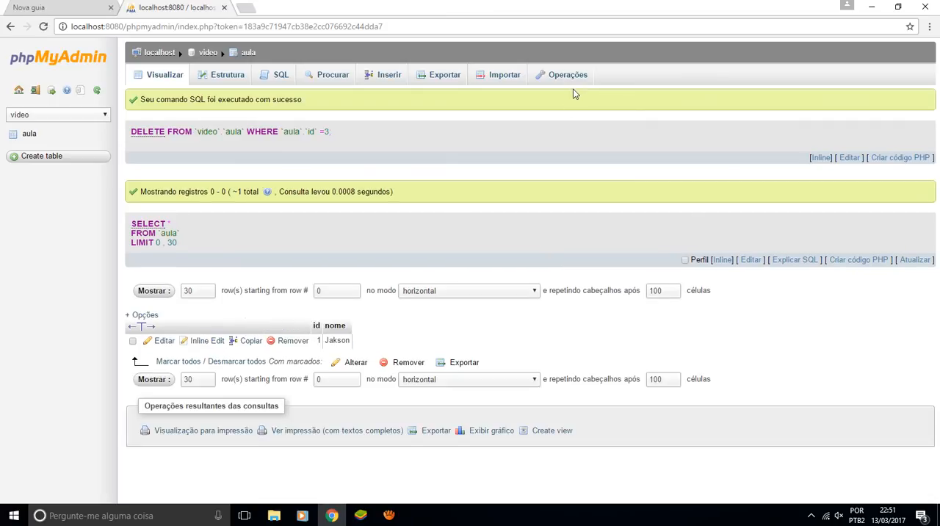
Set the AUTO_INCREMENT value of the aula table to 2 in the table options
click(558, 79)
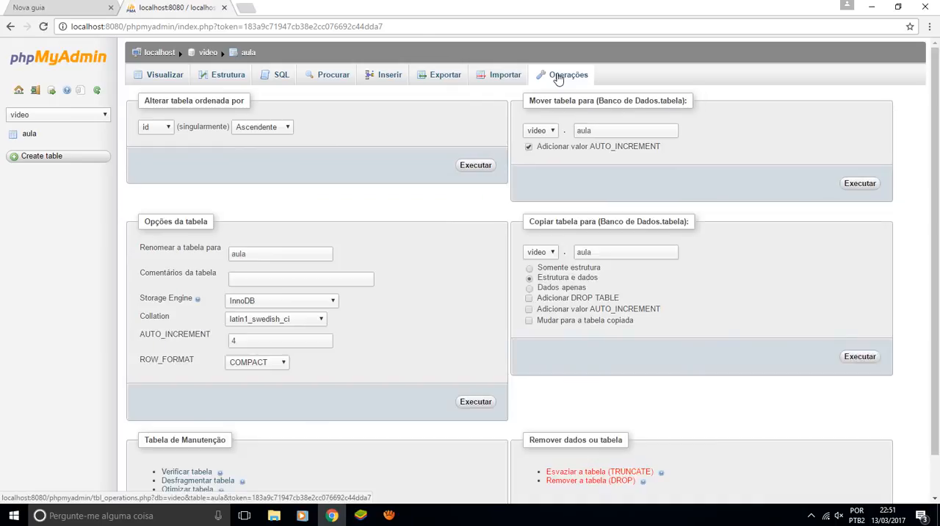
double_click(246, 338)
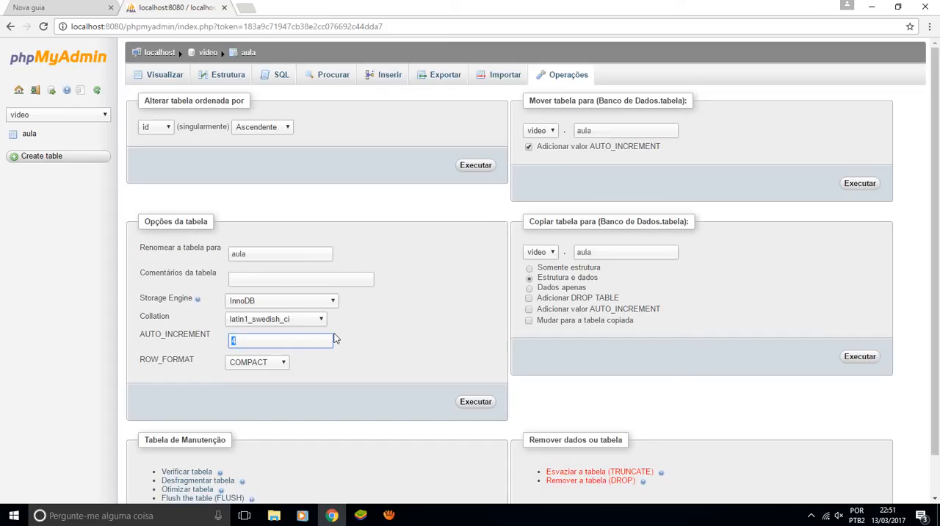
text(2)
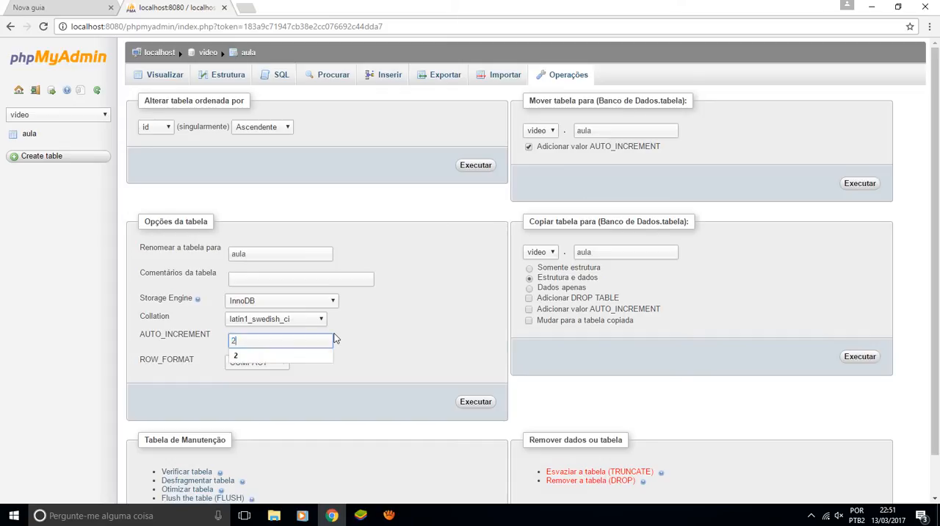
click(483, 405)
click(478, 403)
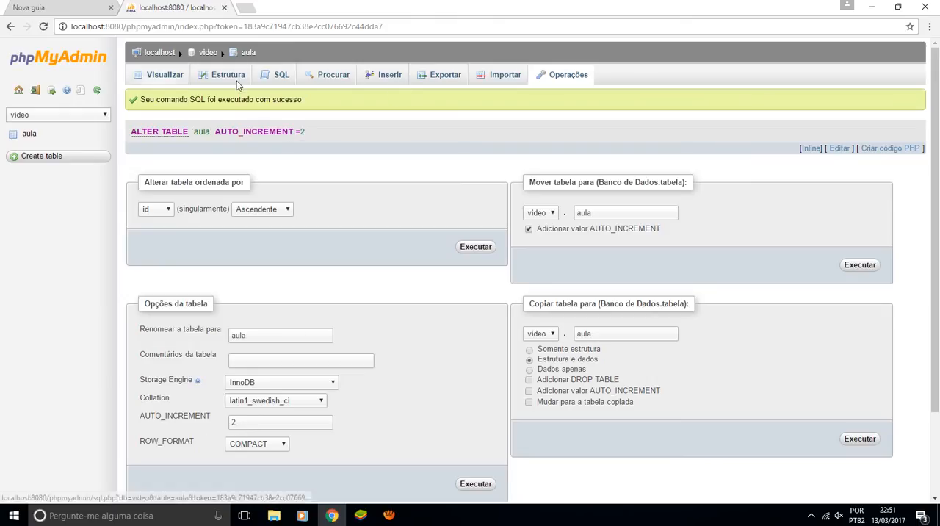
Insert a new aula record with the surname in nome and no id, and display the table's records
click(381, 81)
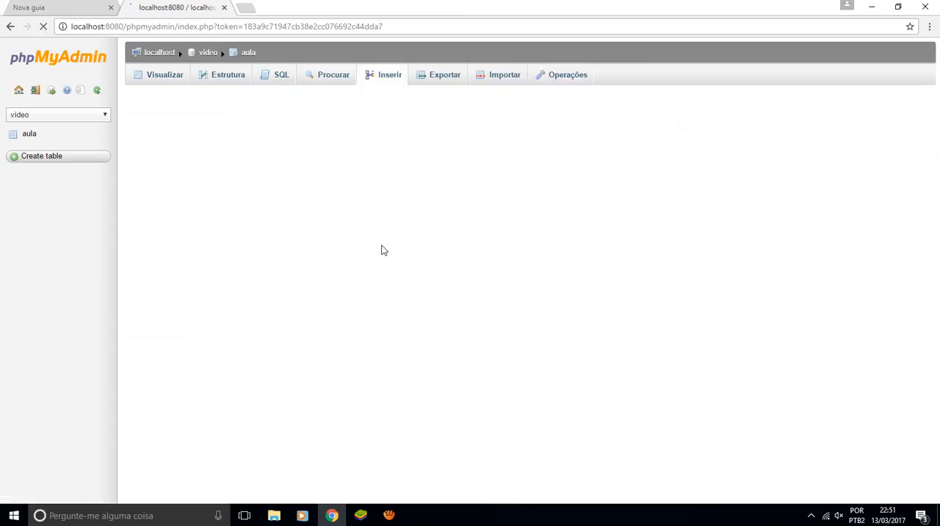
click(358, 135)
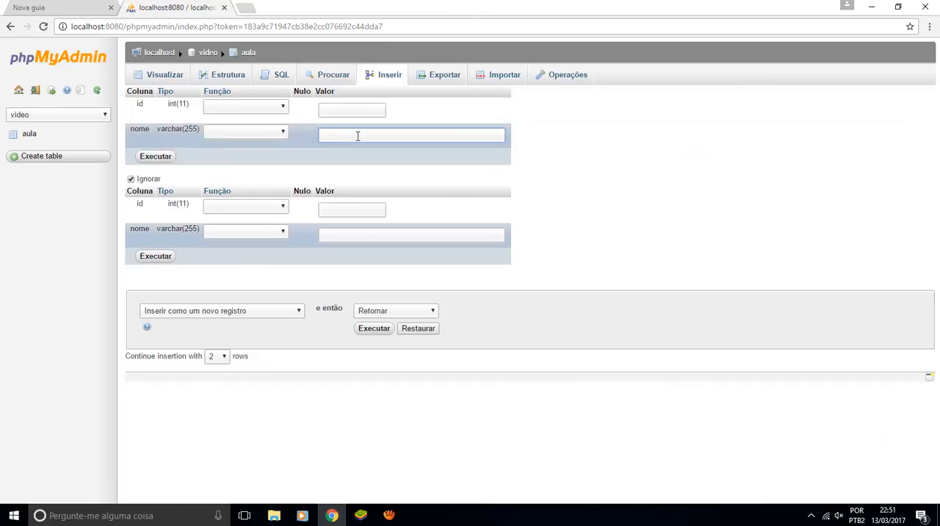
text(Fischer)
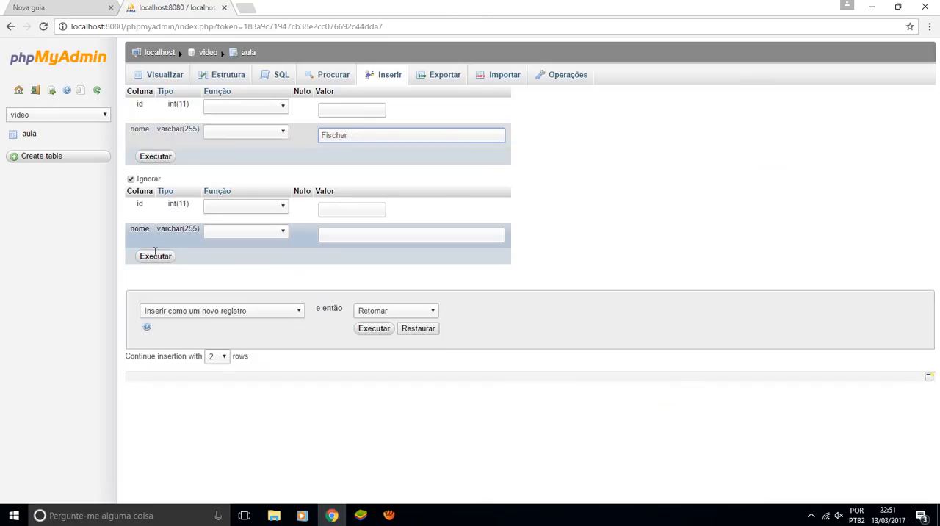
click(156, 255)
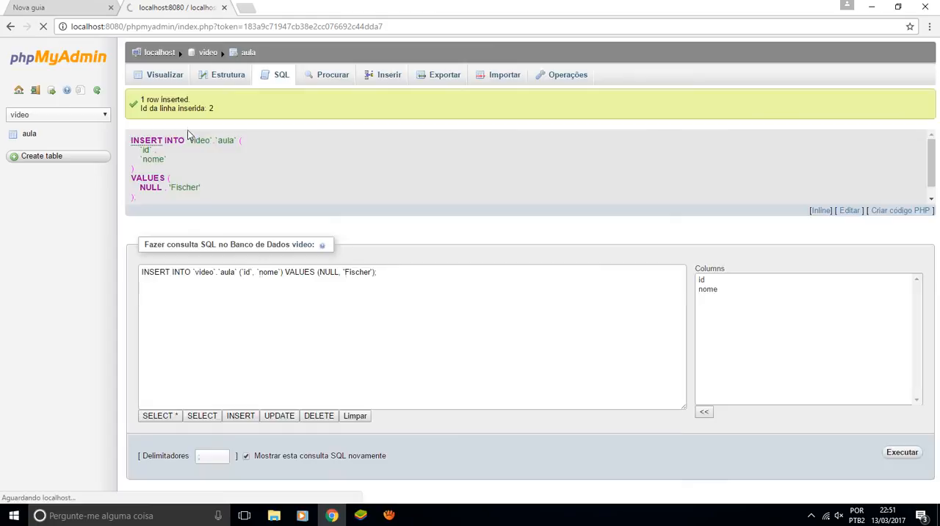
click(160, 78)
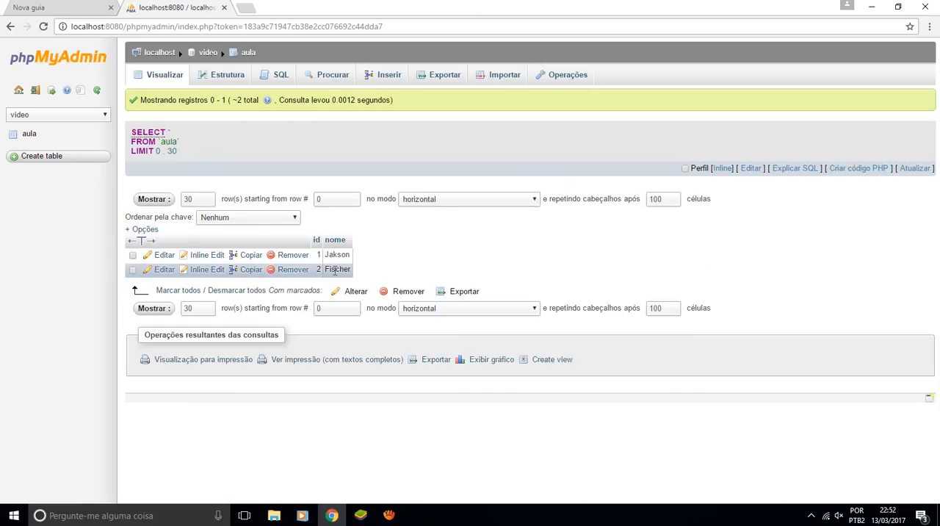
Set the AUTO_INCREMENT value of the aula table to 500 in the table options
click(564, 78)
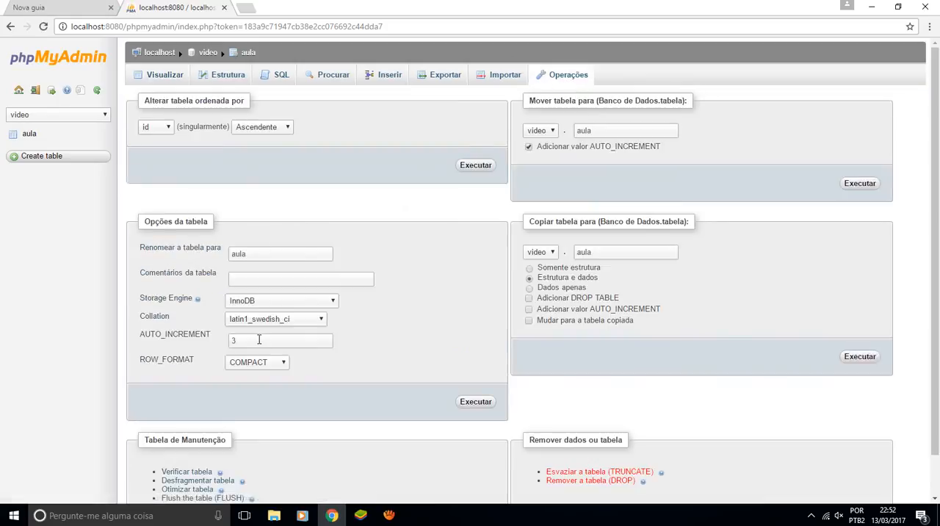
click(259, 340)
key(ctrl+a)
text(500)
click(476, 402)
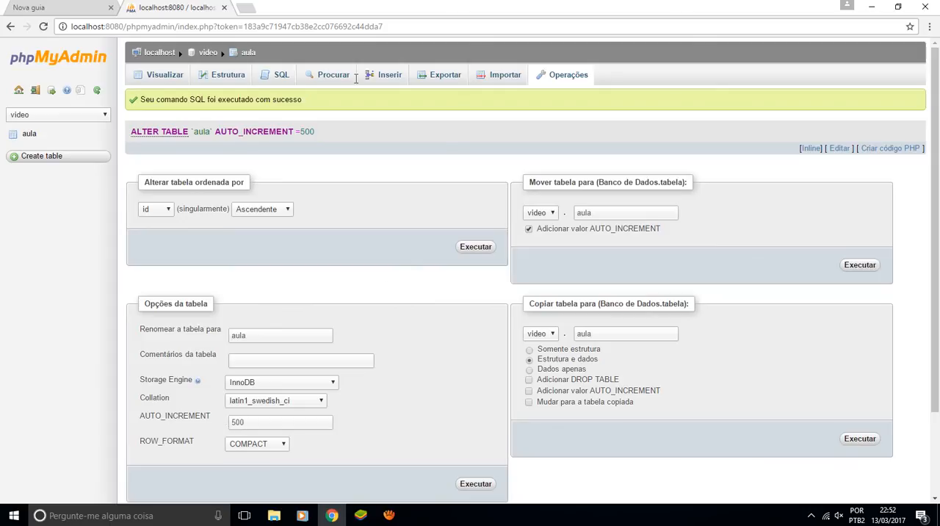
Insert an aula record with nome "Outro nome" and no id, and list the records
click(391, 76)
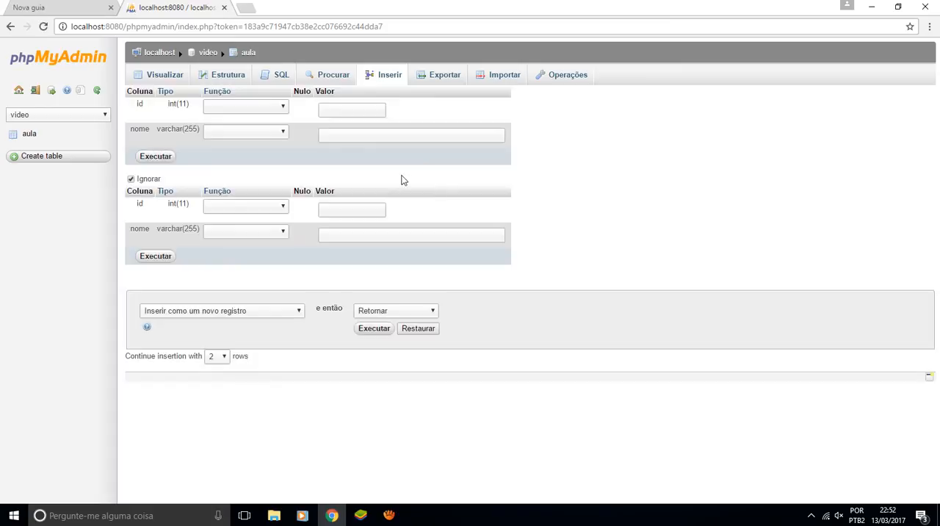
click(376, 136)
text(Outr)
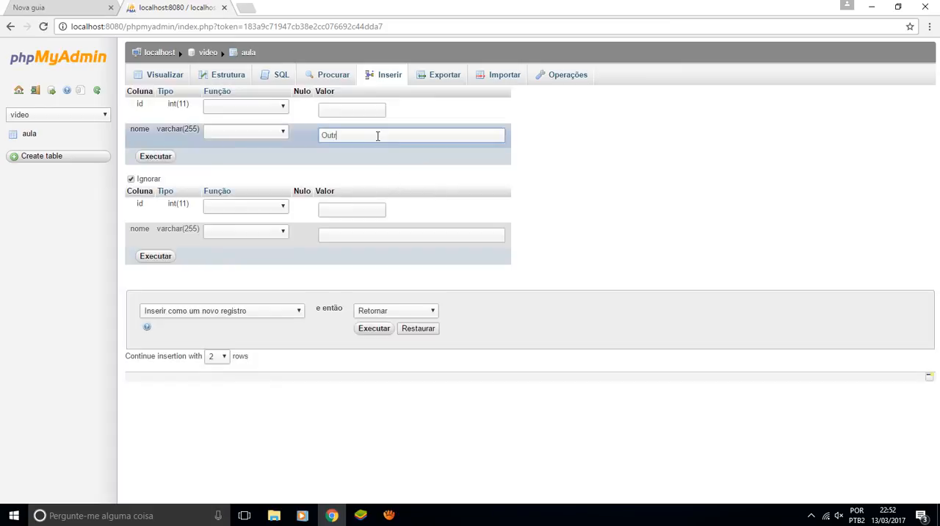
text(o nome)
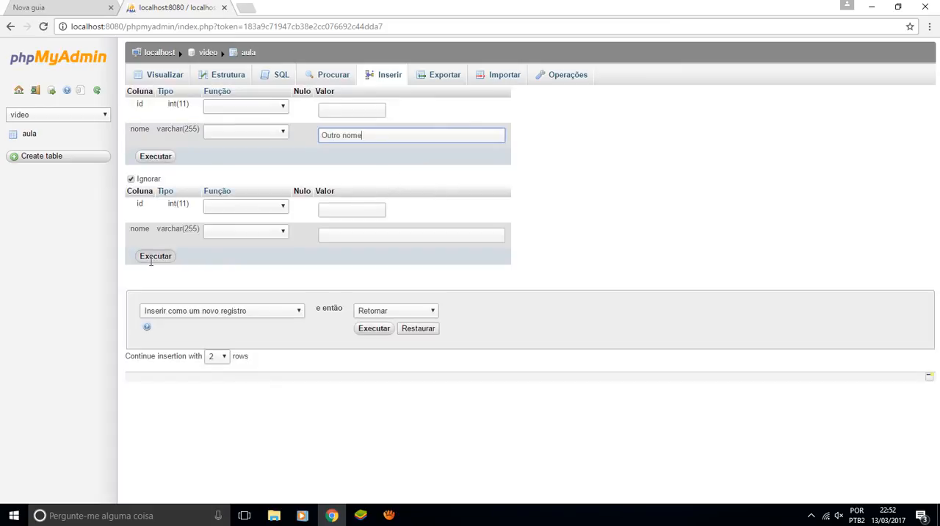
click(152, 260)
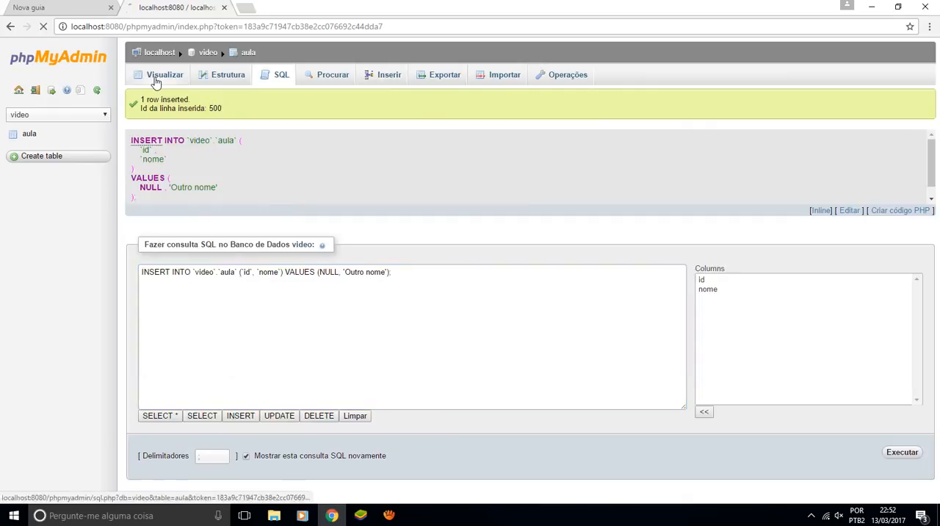
click(155, 80)
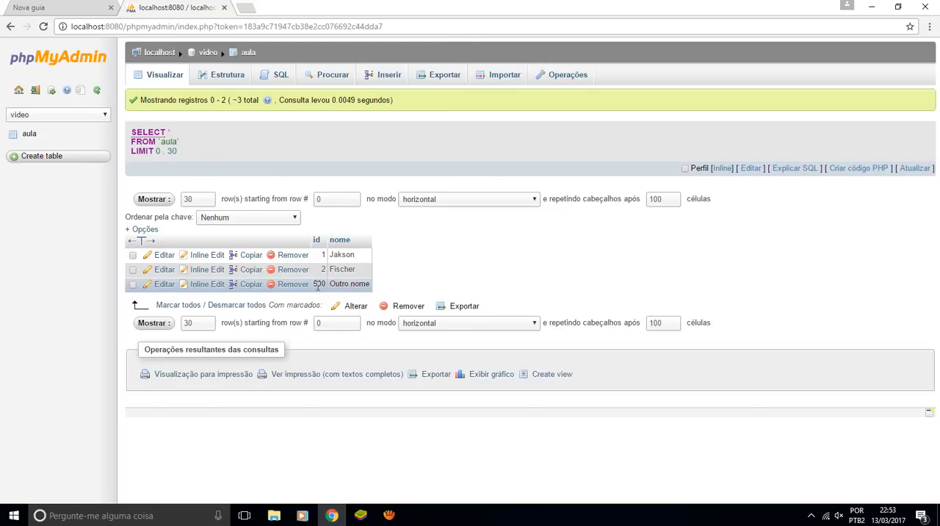
Delete the "Outro nome" record with id 500 from the aula table
click(132, 285)
click(406, 305)
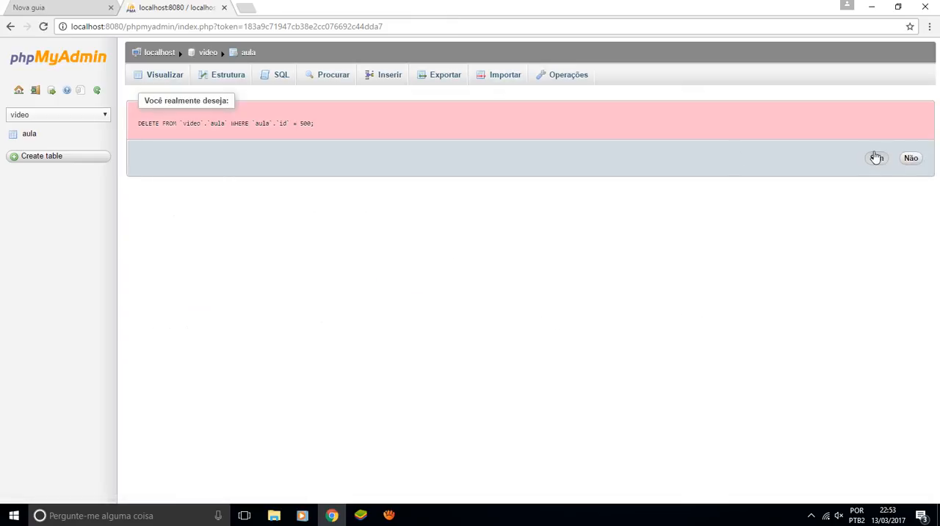
click(876, 157)
click(873, 160)
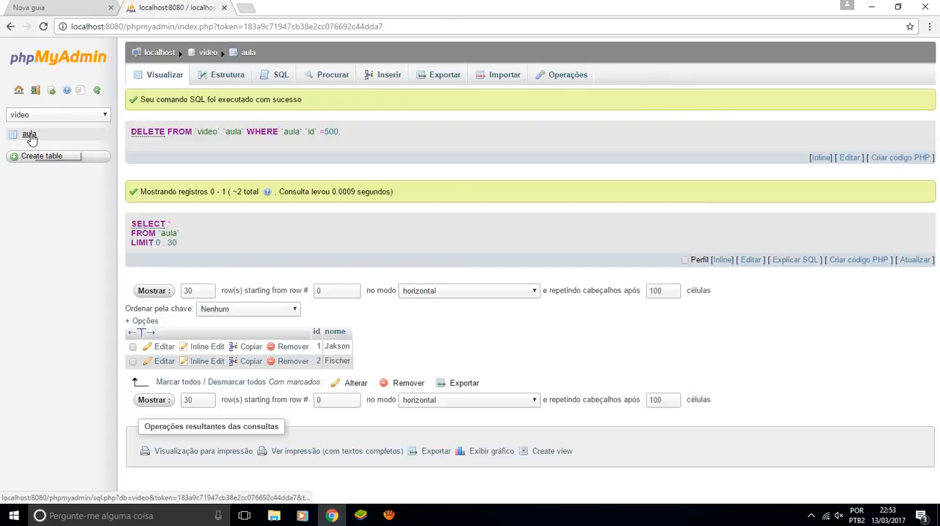
double_click(331, 132)
click(389, 136)
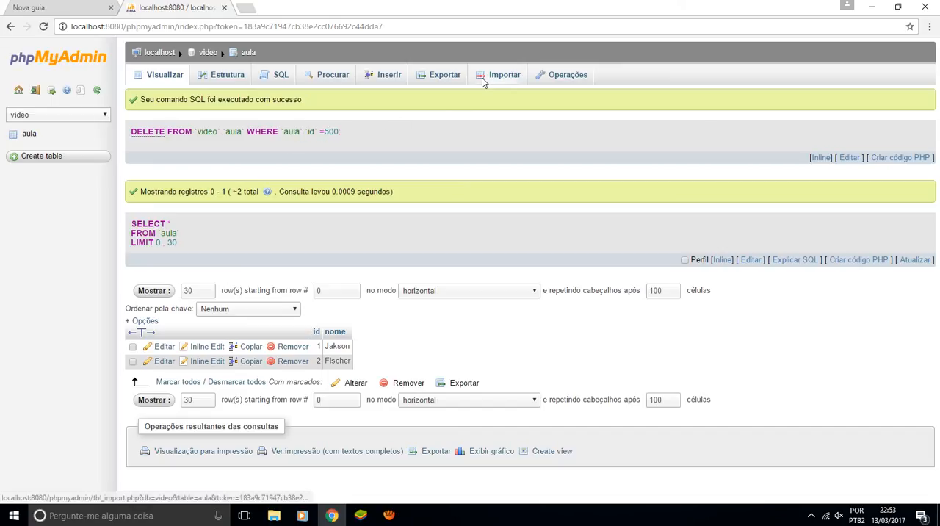
double_click(333, 130)
drag(309, 134, 326, 133)
click(375, 127)
Set the AUTO_INCREMENT value of the aula table to 3 in the table options
click(564, 74)
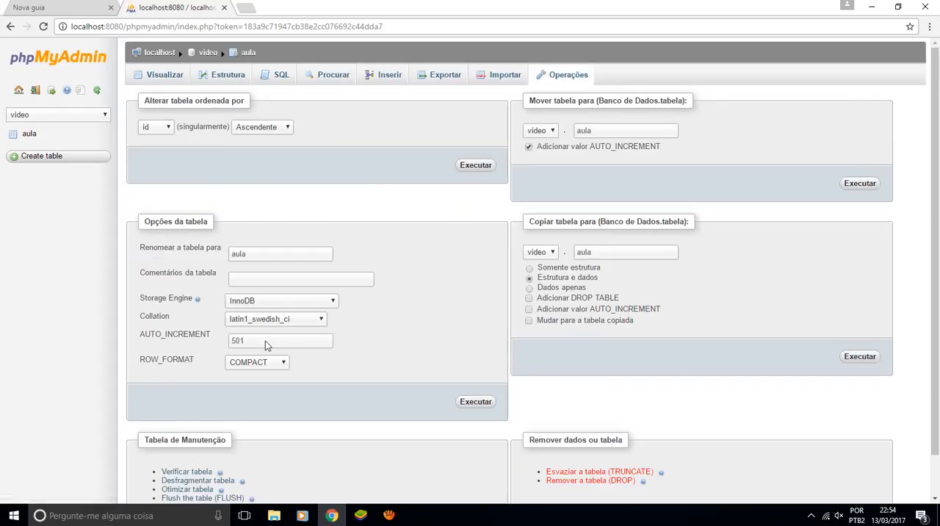
click(265, 341)
key(ctrl+a)
text(3)
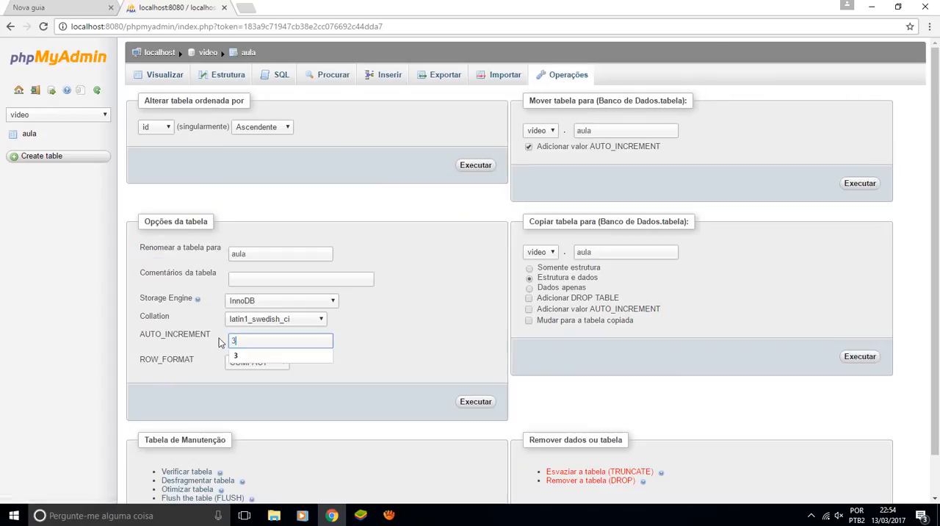
click(479, 403)
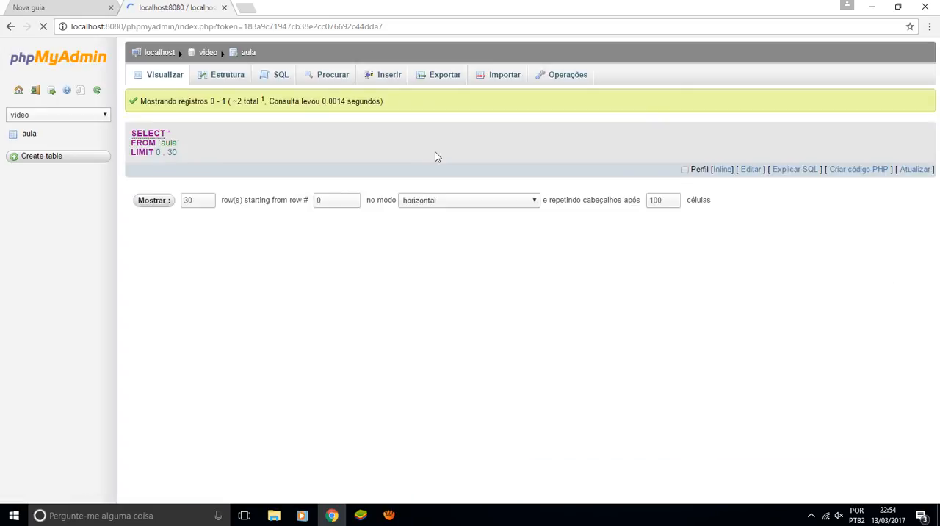
Insert an aula record with nome "Nome" and no id, and list the table's records
click(386, 77)
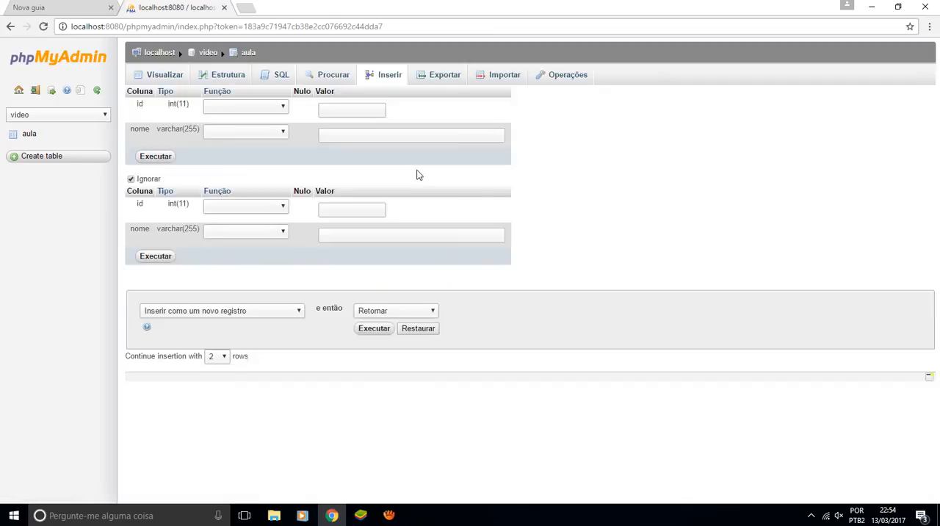
click(394, 137)
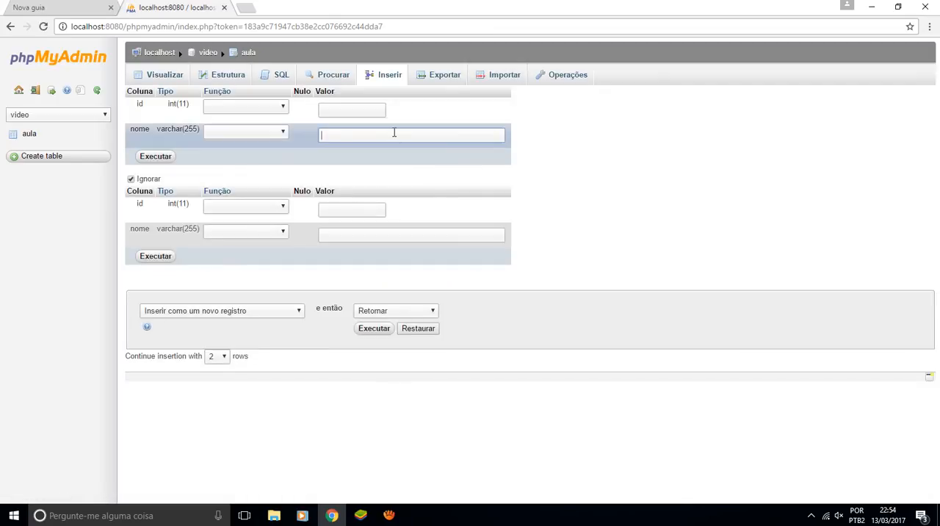
text(Nome)
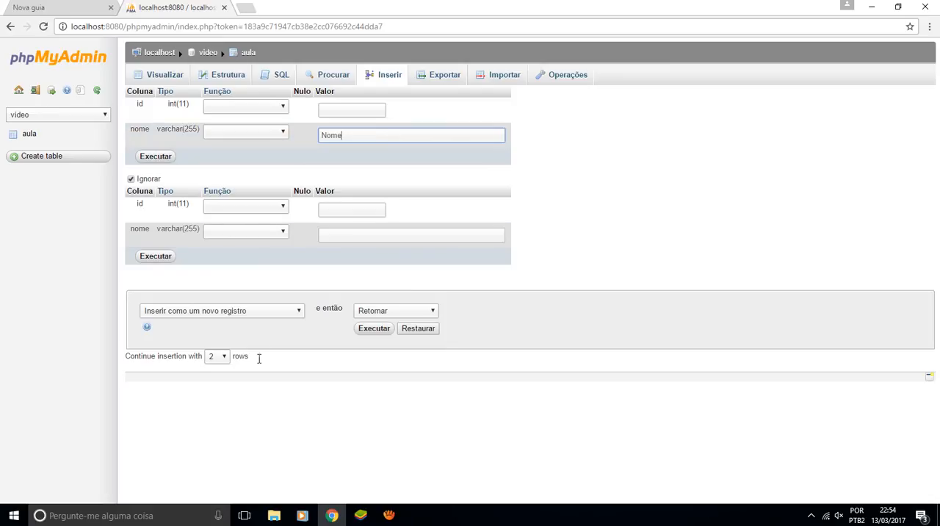
click(152, 156)
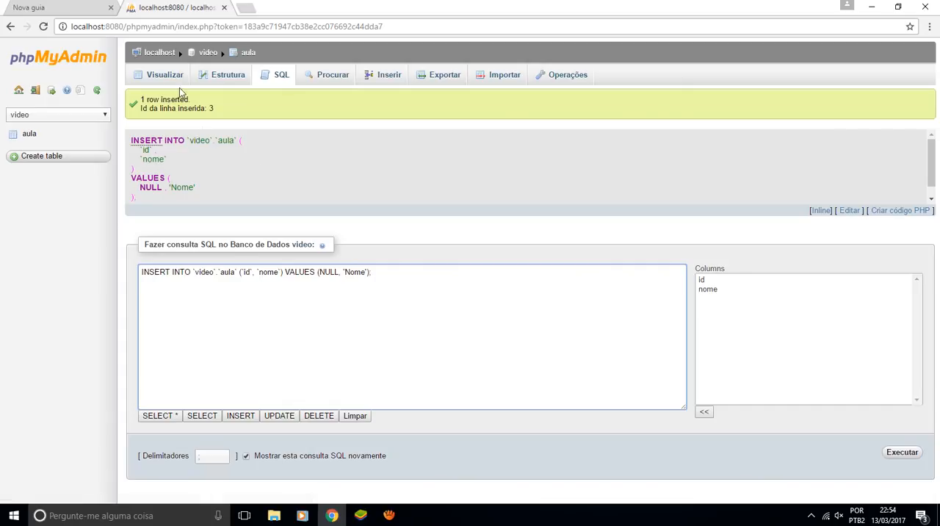
click(166, 76)
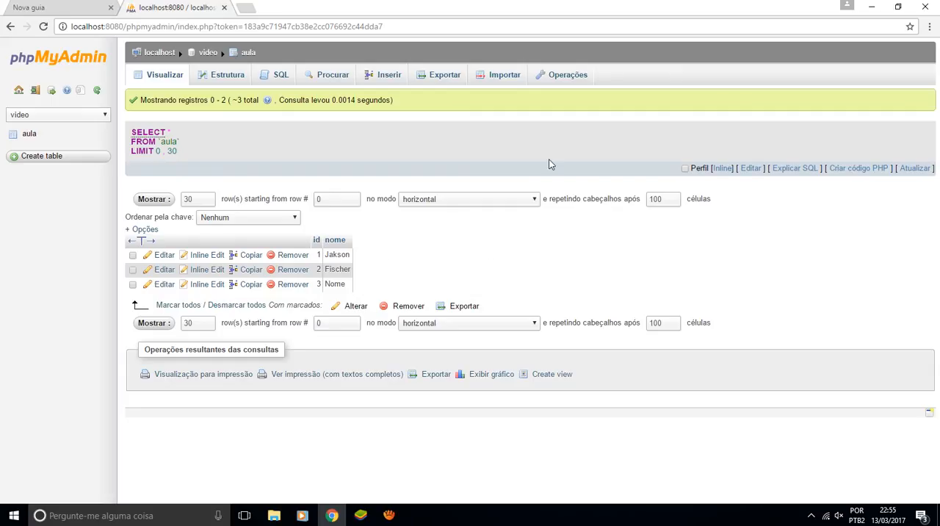
Export the aula table with the quick (Rápida) method in SQL format
click(442, 78)
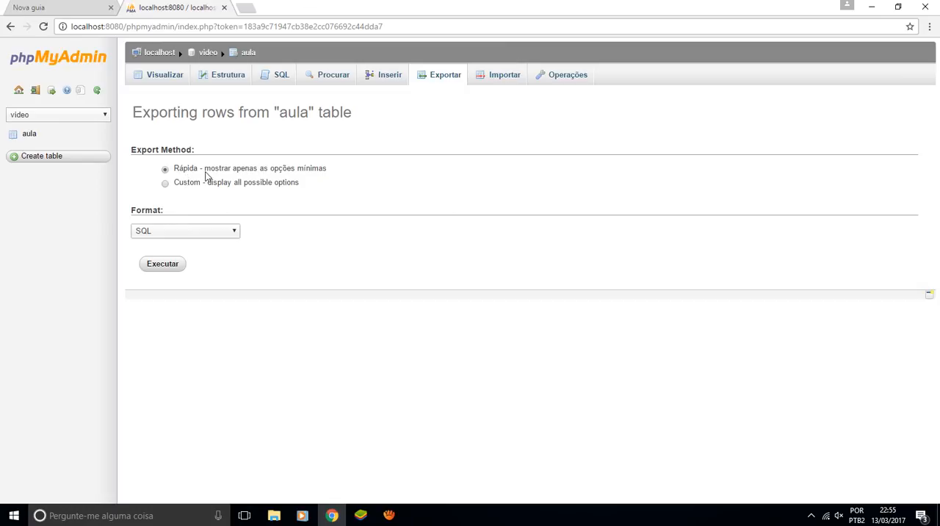
click(188, 189)
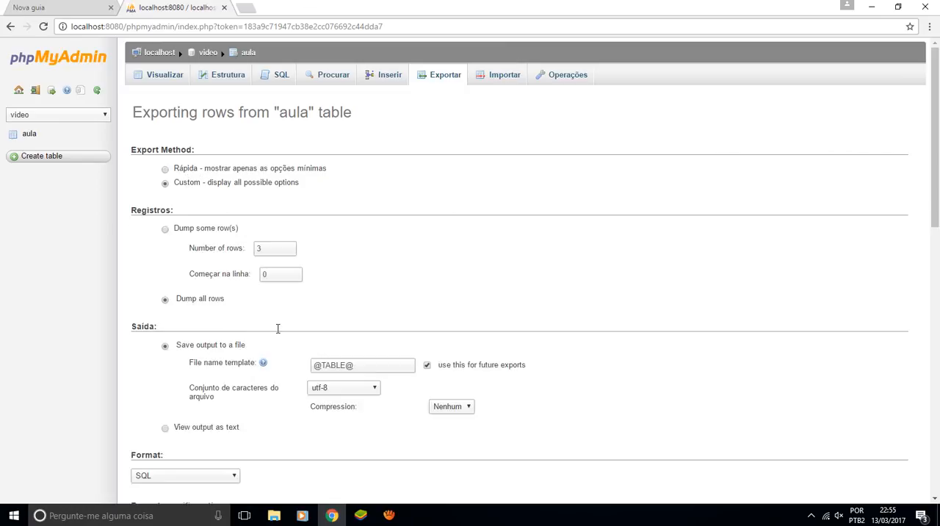
click(180, 169)
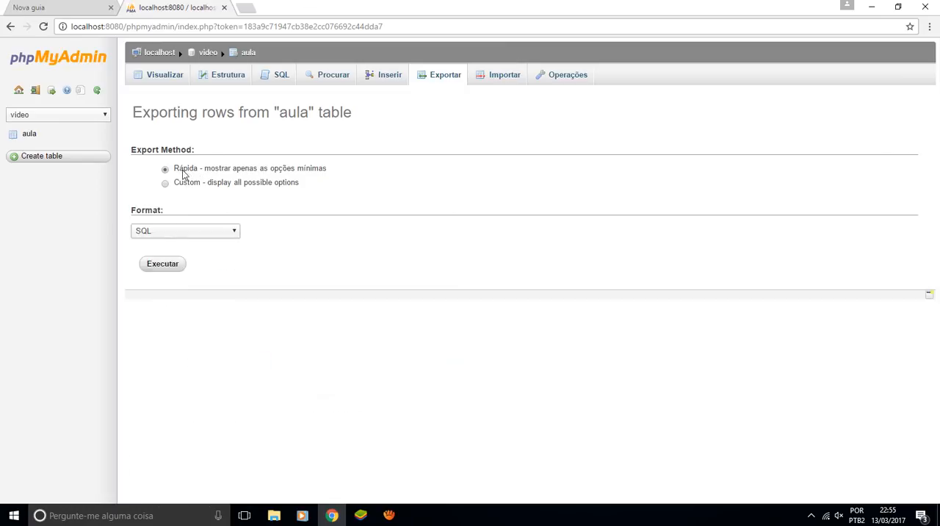
click(181, 233)
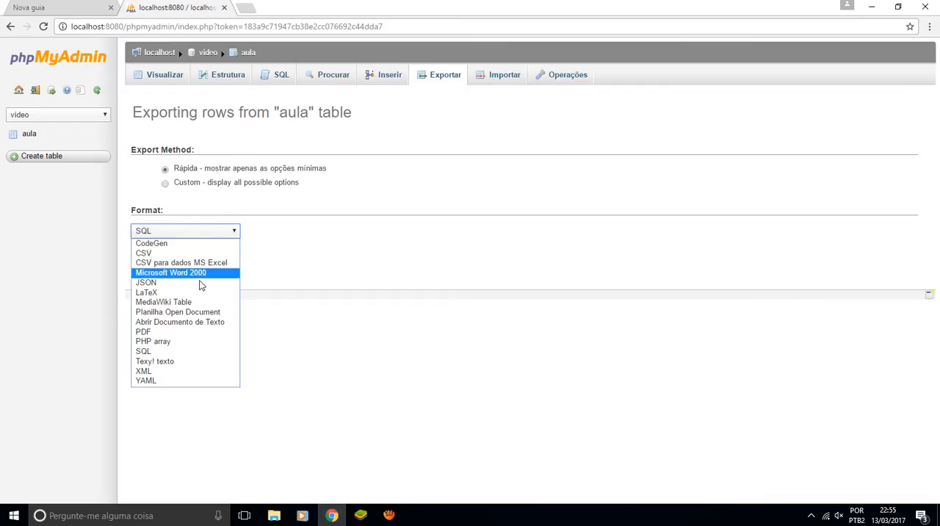
click(184, 351)
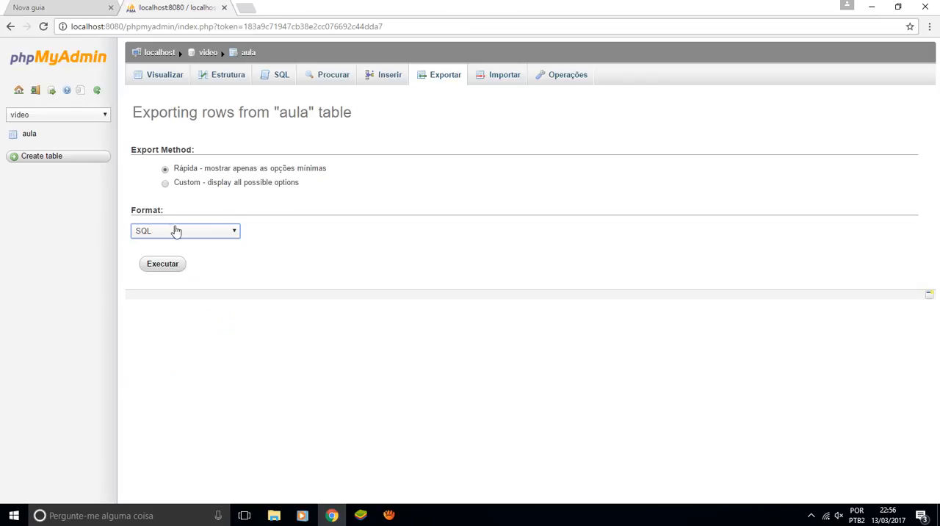
click(169, 268)
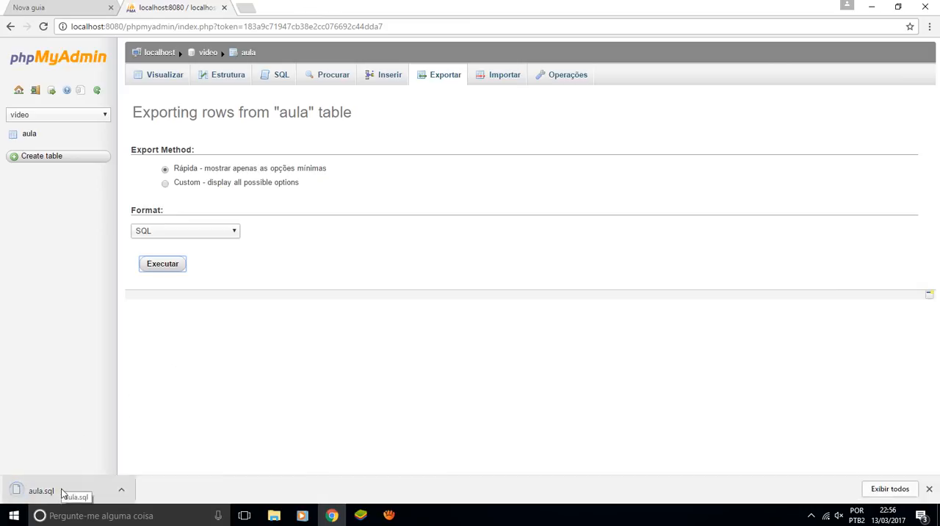
Display the import page for the aula table and open the exported aula.sql file in a maximized Notepad window
click(493, 83)
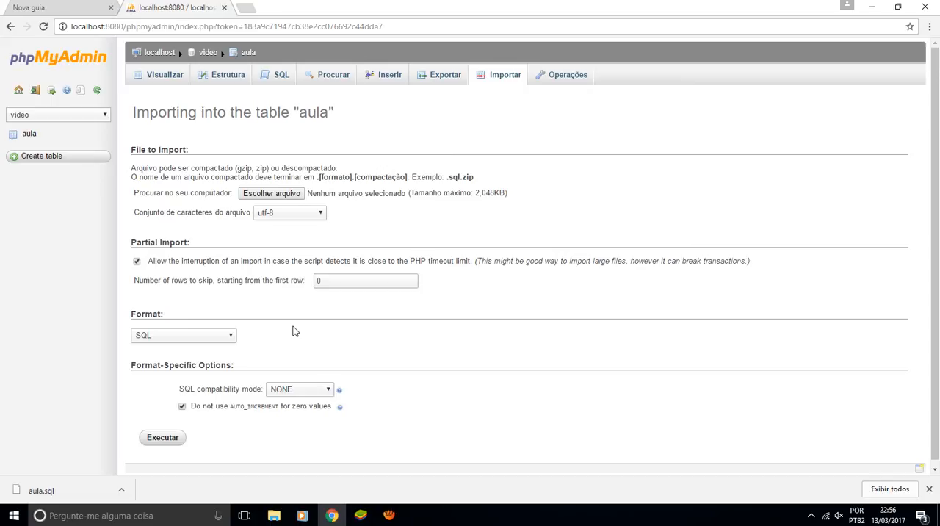
click(62, 491)
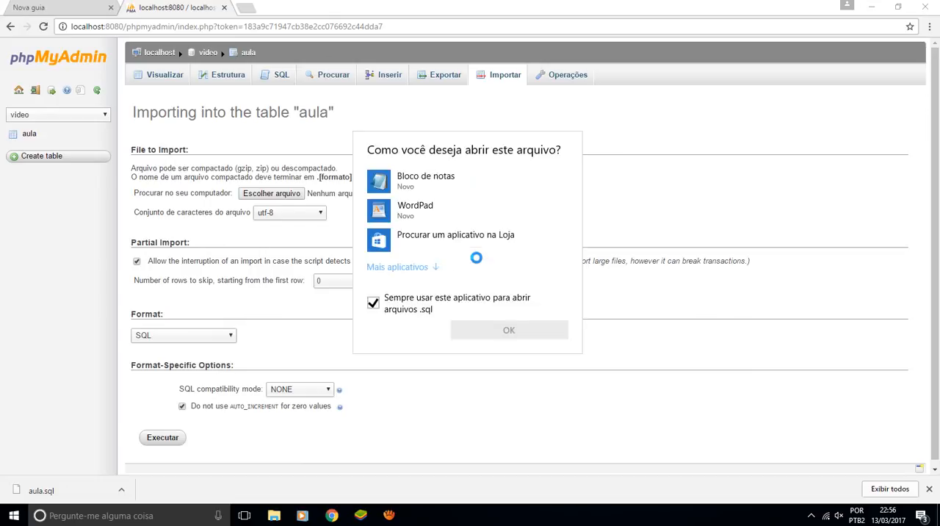
double_click(441, 190)
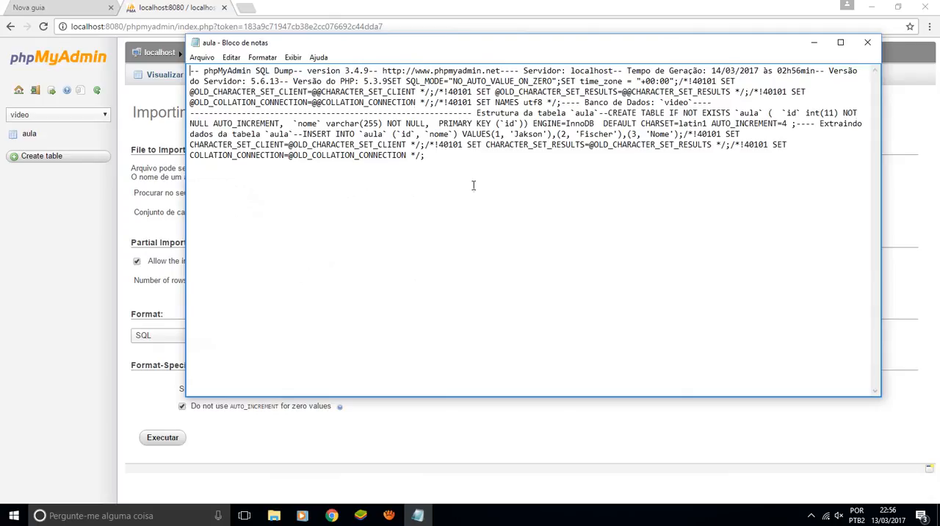
click(840, 43)
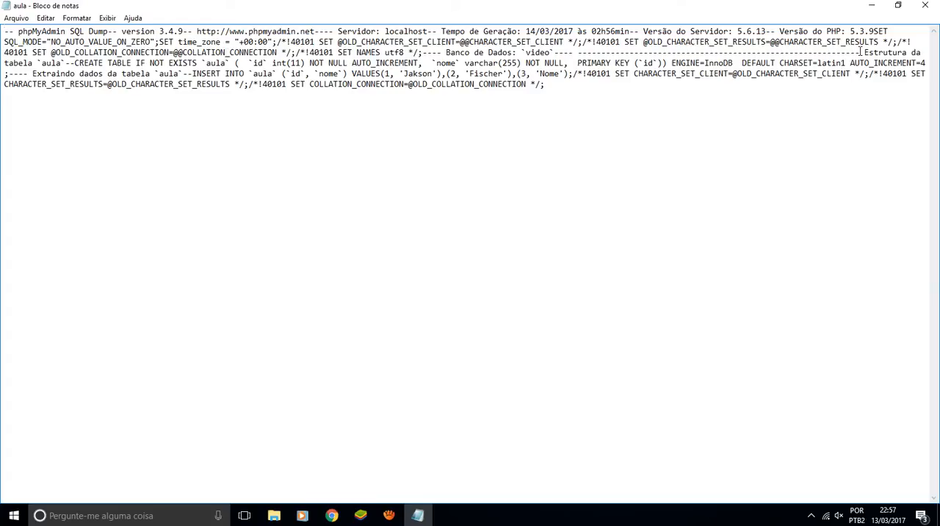
Examine the CREATE TABLE statement in aula.sql: the column definitions, primary key, storage engine and default charset
double_click(47, 64)
drag(75, 64, 266, 65)
click(246, 64)
click(258, 64)
double_click(258, 64)
click(284, 64)
double_click(298, 64)
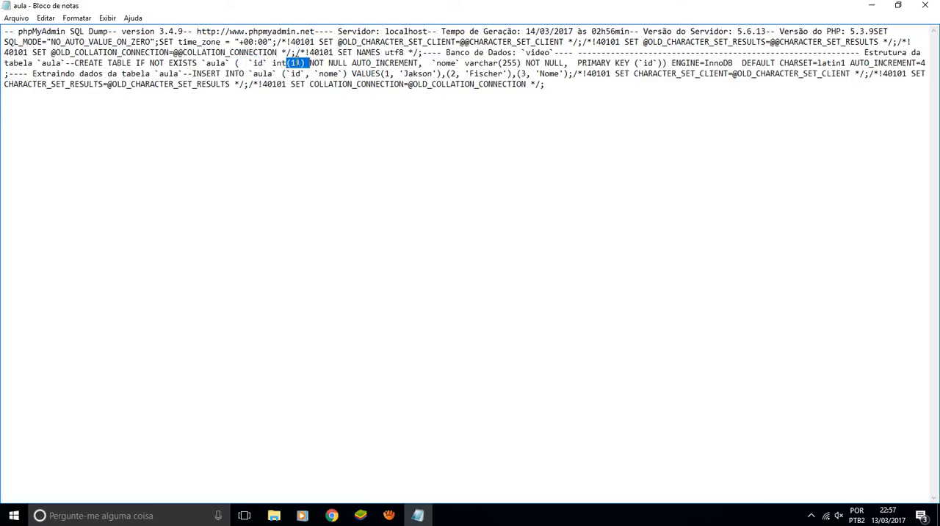
click(359, 63)
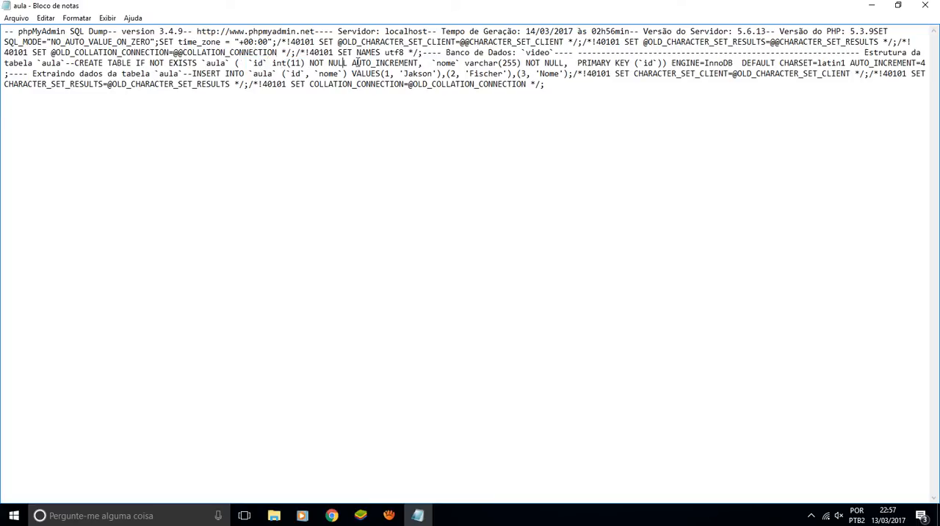
click(445, 64)
double_click(510, 64)
click(545, 63)
double_click(610, 64)
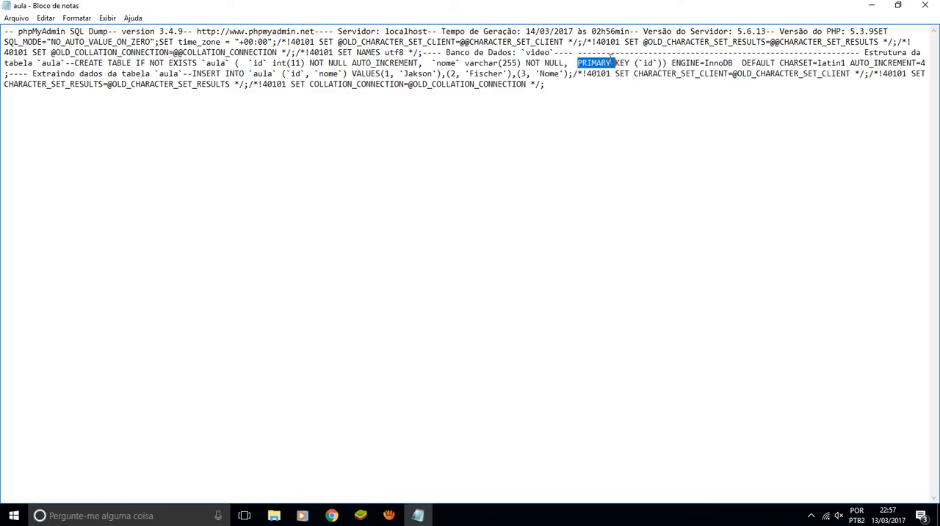
double_click(648, 63)
drag(673, 63, 721, 66)
click(721, 67)
drag(818, 65, 848, 66)
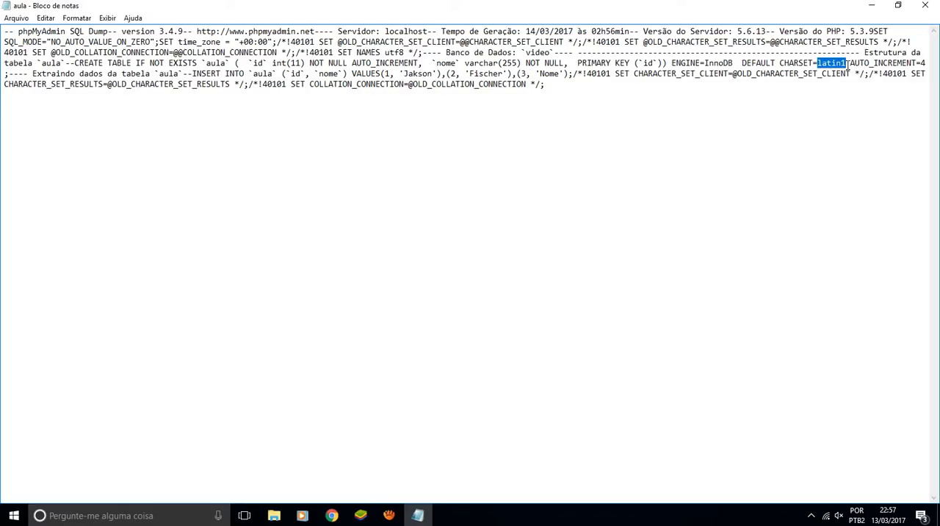
click(848, 64)
Write the sample characters "ñ ç" on a new line at the end of the file and remove them again
key(ctrl+End)
click(565, 81)
key(Return)
key(Return)
text(ñ ç)
key(shift+Up)
key(shift+Up)
key(shift+Down)
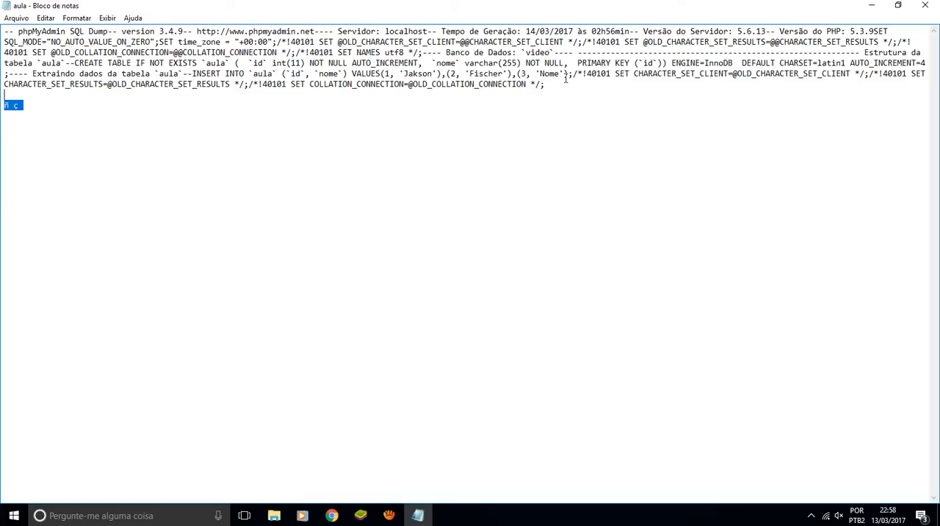
key(BackSpace)
Check the CHARSET and AUTO_INCREMENT settings at the end of the CREATE TABLE statement
double_click(826, 63)
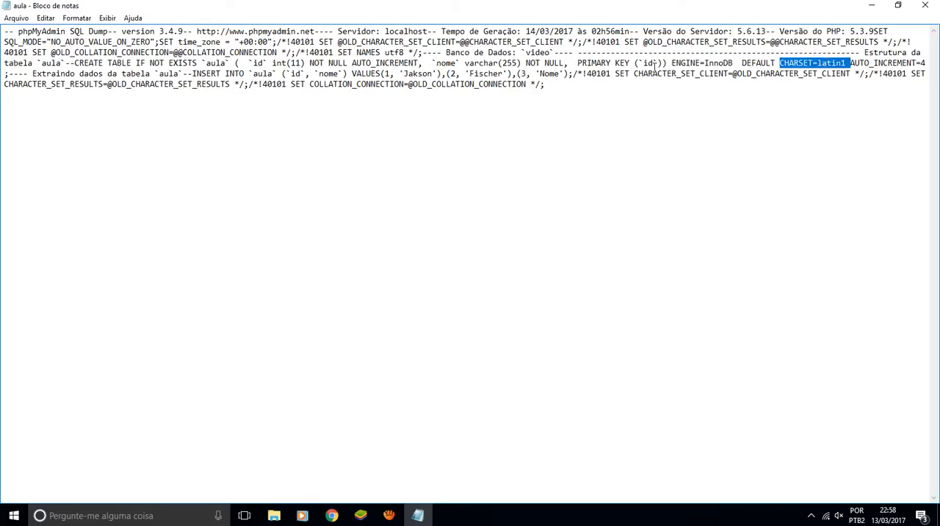
click(811, 65)
double_click(837, 64)
click(860, 63)
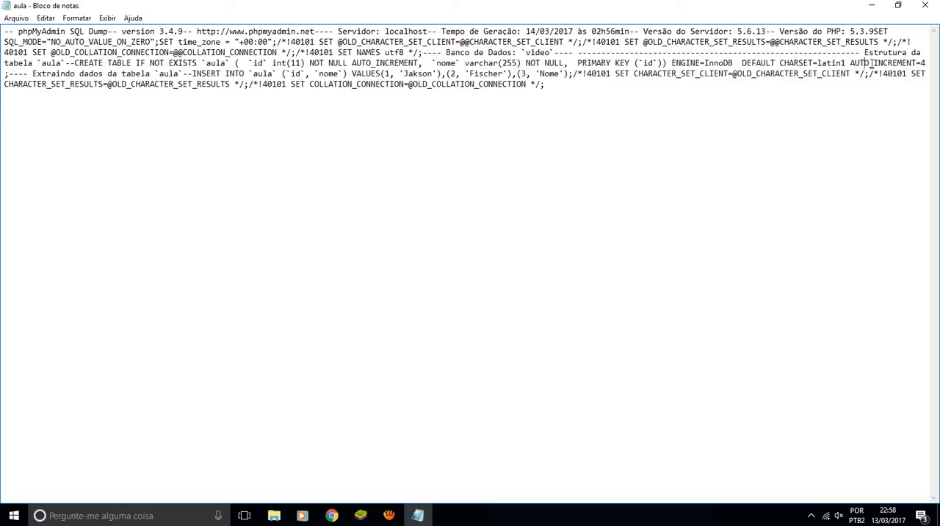
drag(871, 64, 907, 64)
click(925, 63)
Put the INSERT INTO statement on its own line and review it together with the SET commands that follow
drag(43, 74, 167, 109)
click(193, 74)
key(Return)
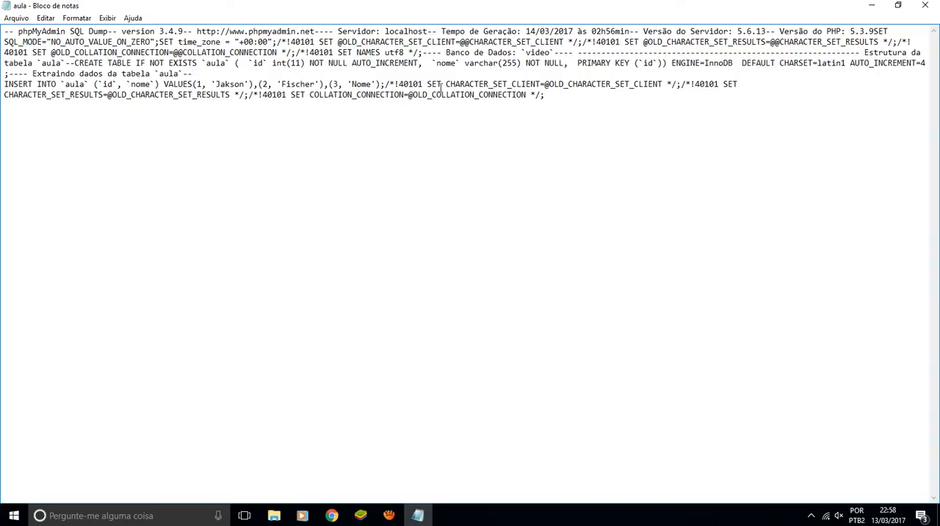
shift+click(384, 84)
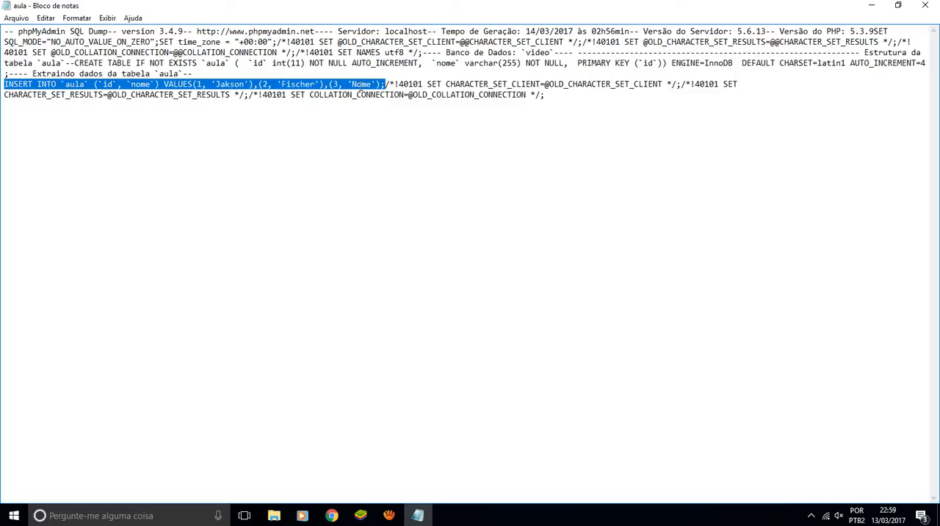
key(Left)
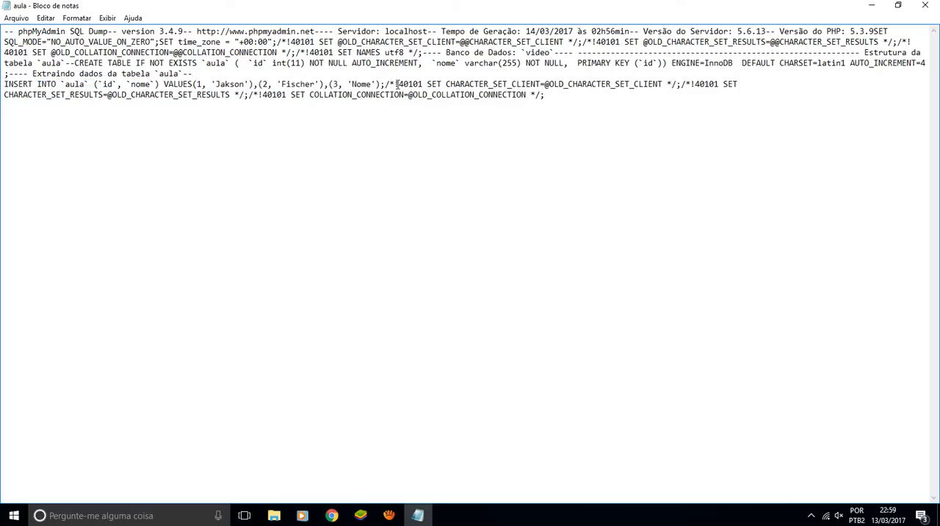
drag(395, 84, 616, 96)
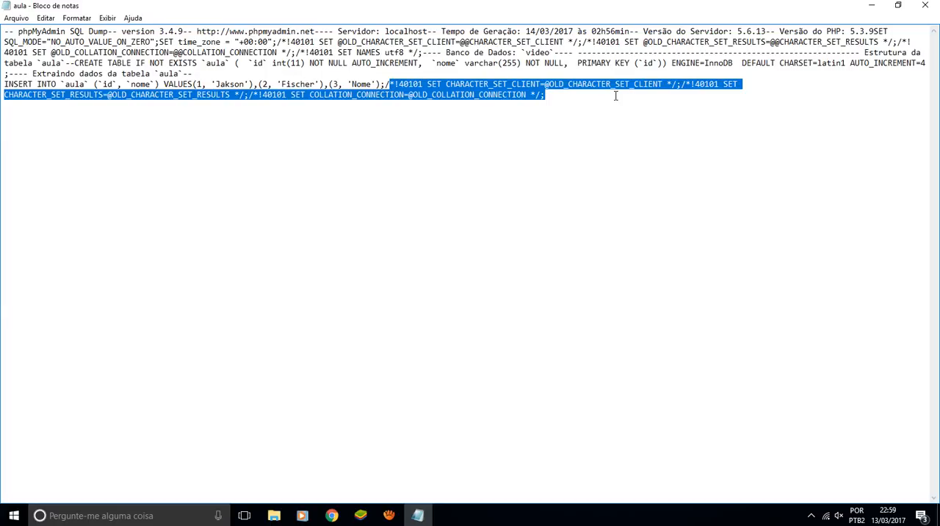
click(577, 99)
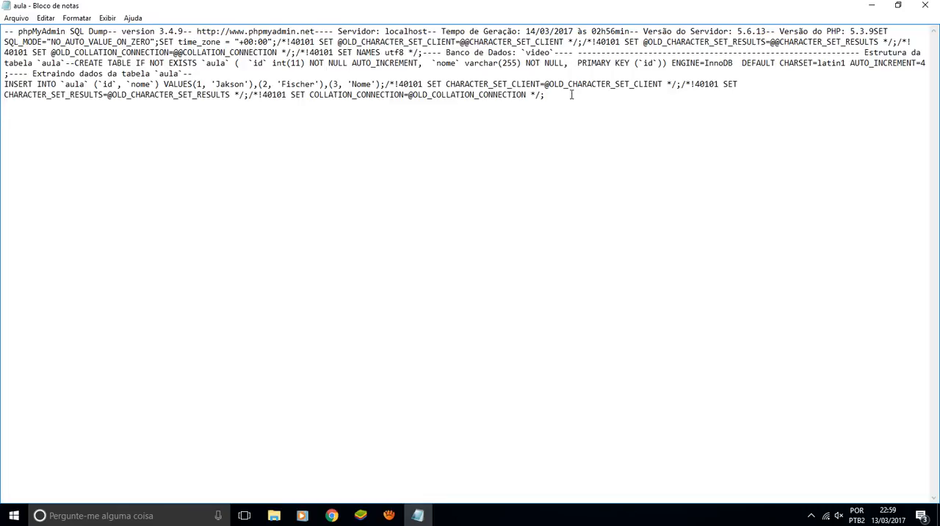
key(Return)
text(?)
key(Return)
key(shift+Up)
key(BackSpace)
Close aula.sql without saving the changes and display the aula table's records in phpMyAdmin
click(924, 5)
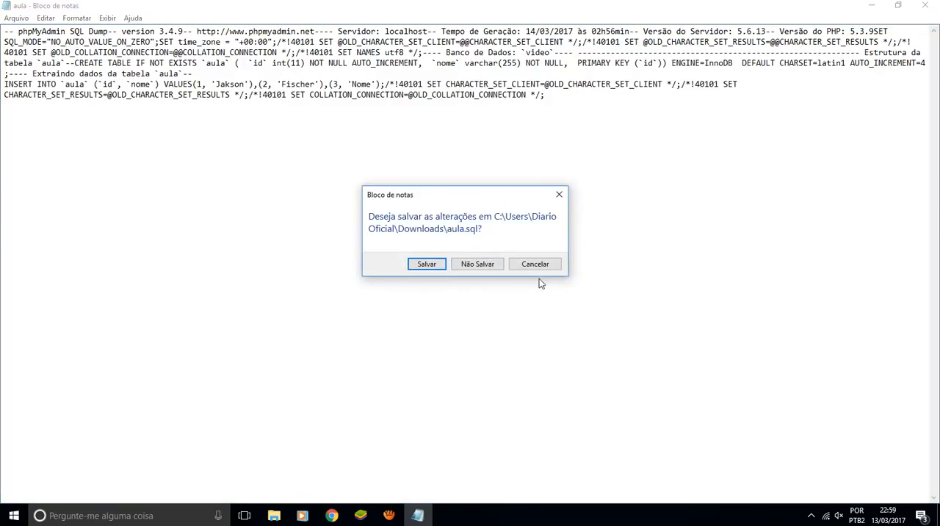
click(489, 267)
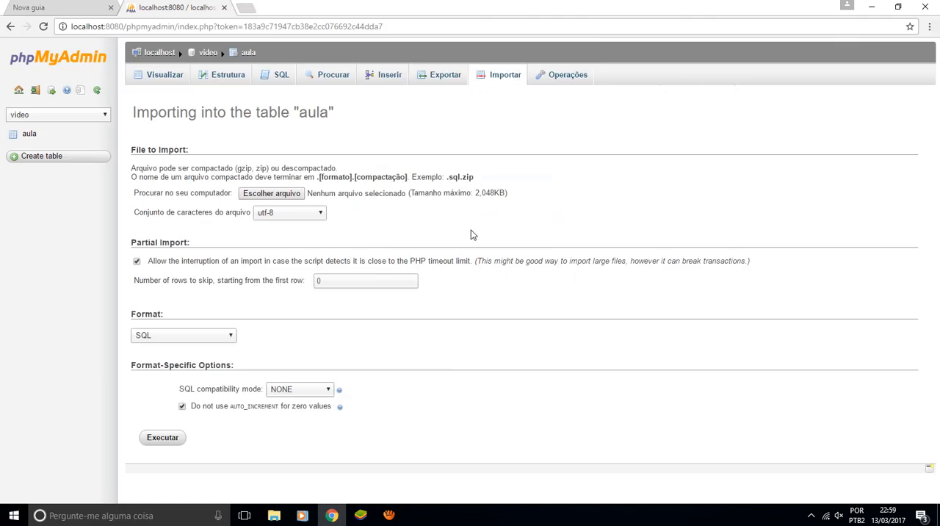
click(176, 78)
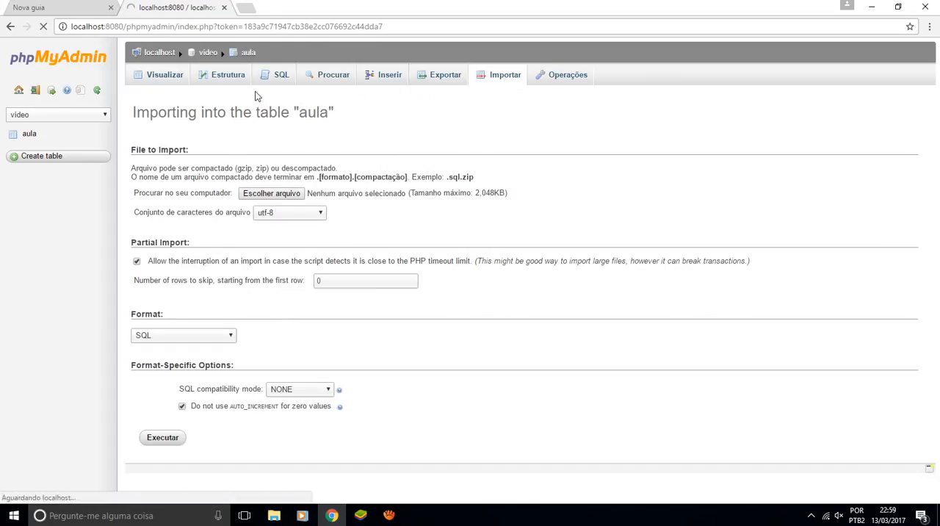